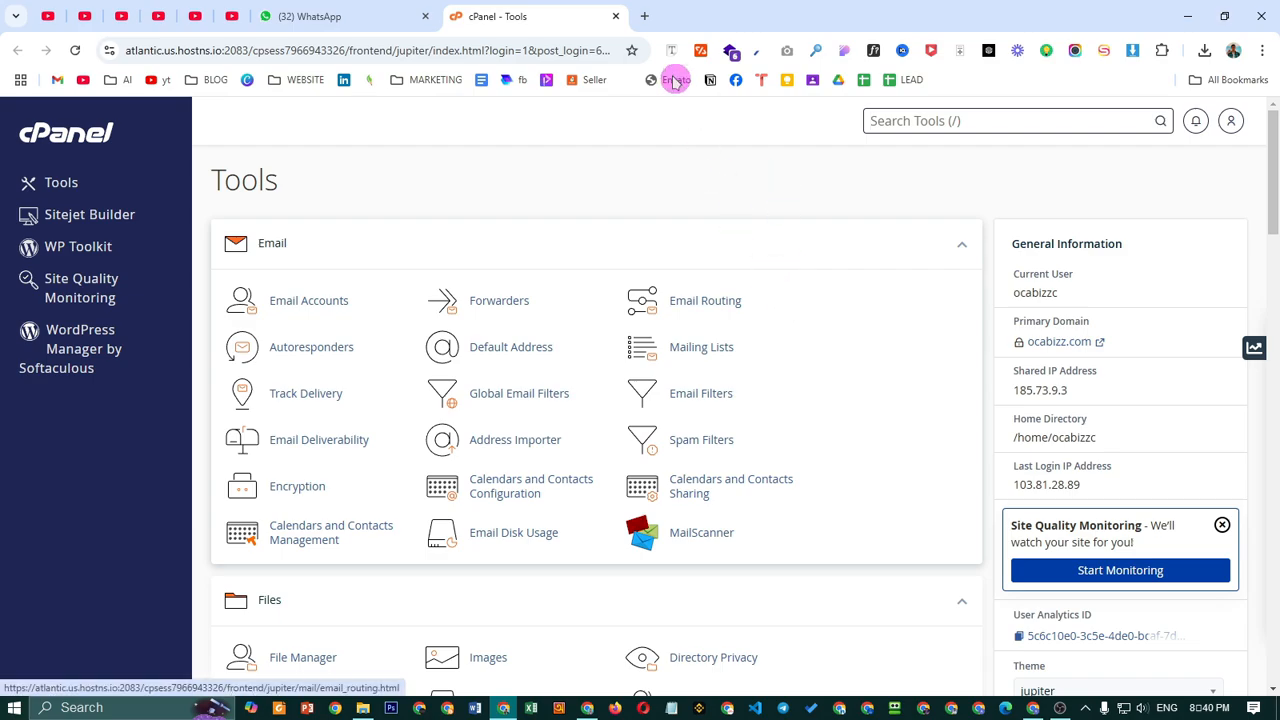
{"action": "scroll", "coordinate": [808, 451], "scroll_direction": "down", "scroll_amount": 5}
{"action": "scroll", "coordinate": [735, 455], "scroll_direction": "up", "scroll_amount": 5}
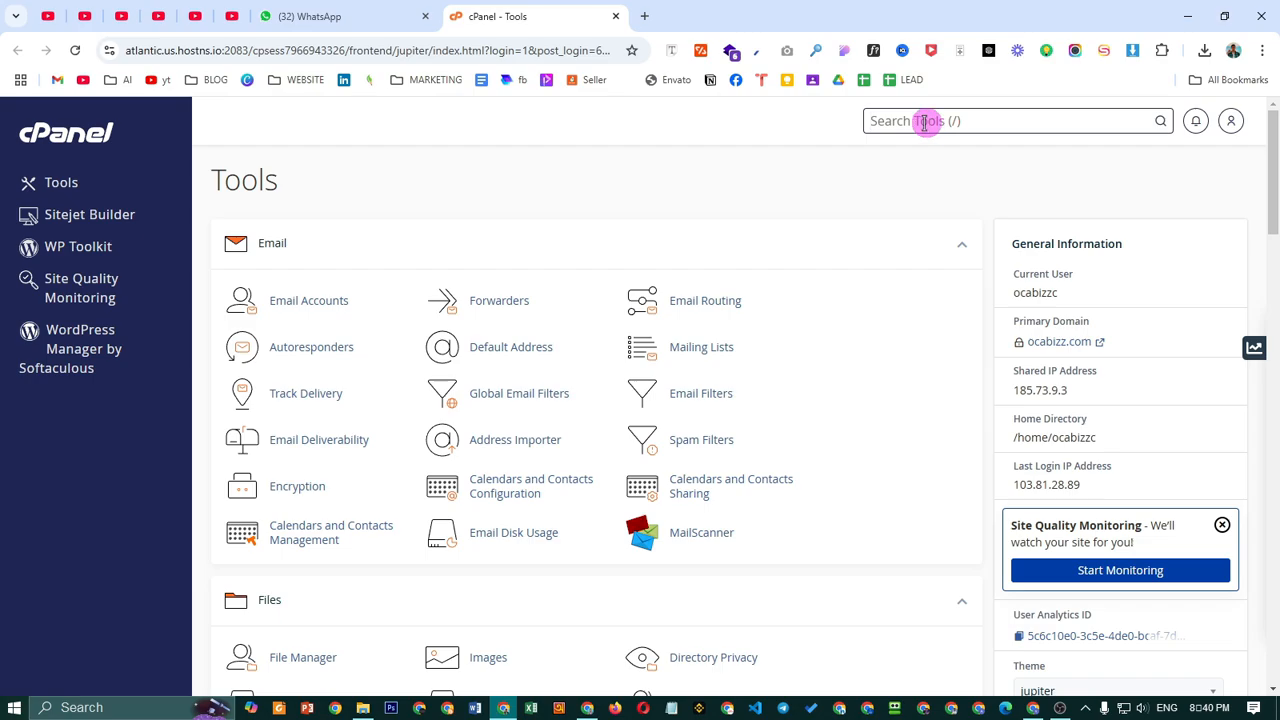
{"action": "left_click", "coordinate": [924, 122]}
{"action": "type", "text": "addo"}
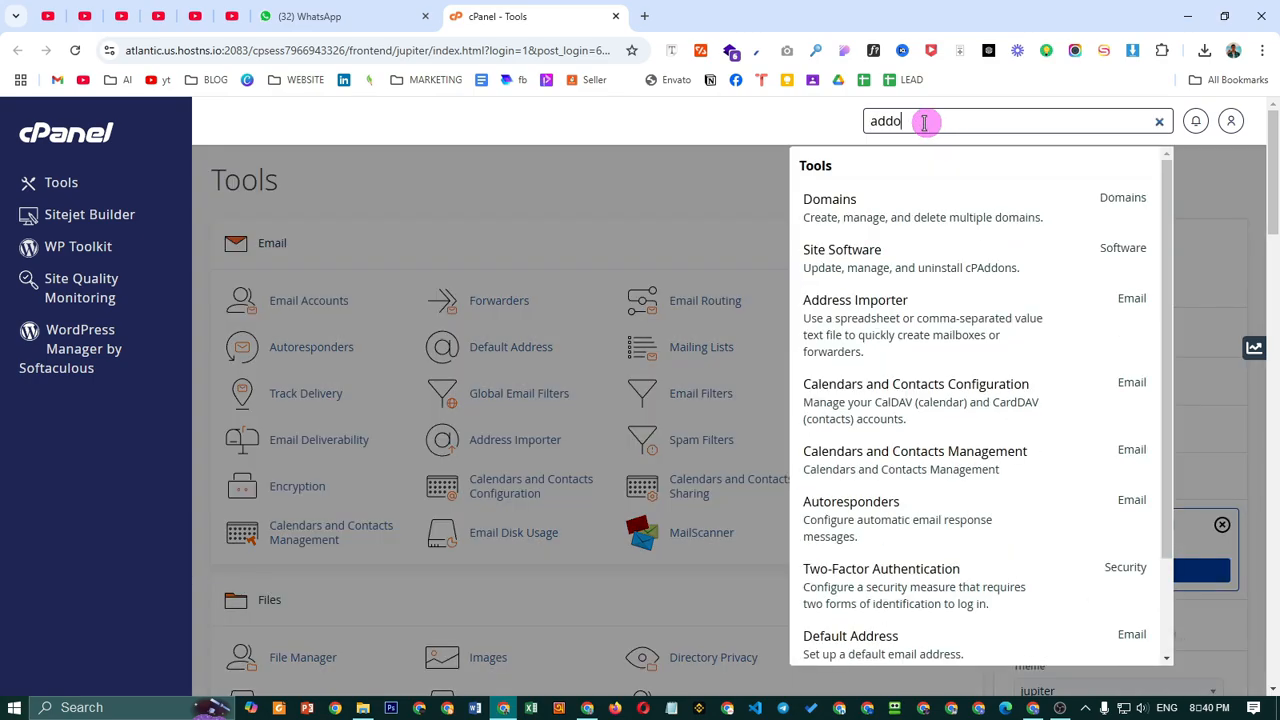
{"action": "type", "text": "ne"}
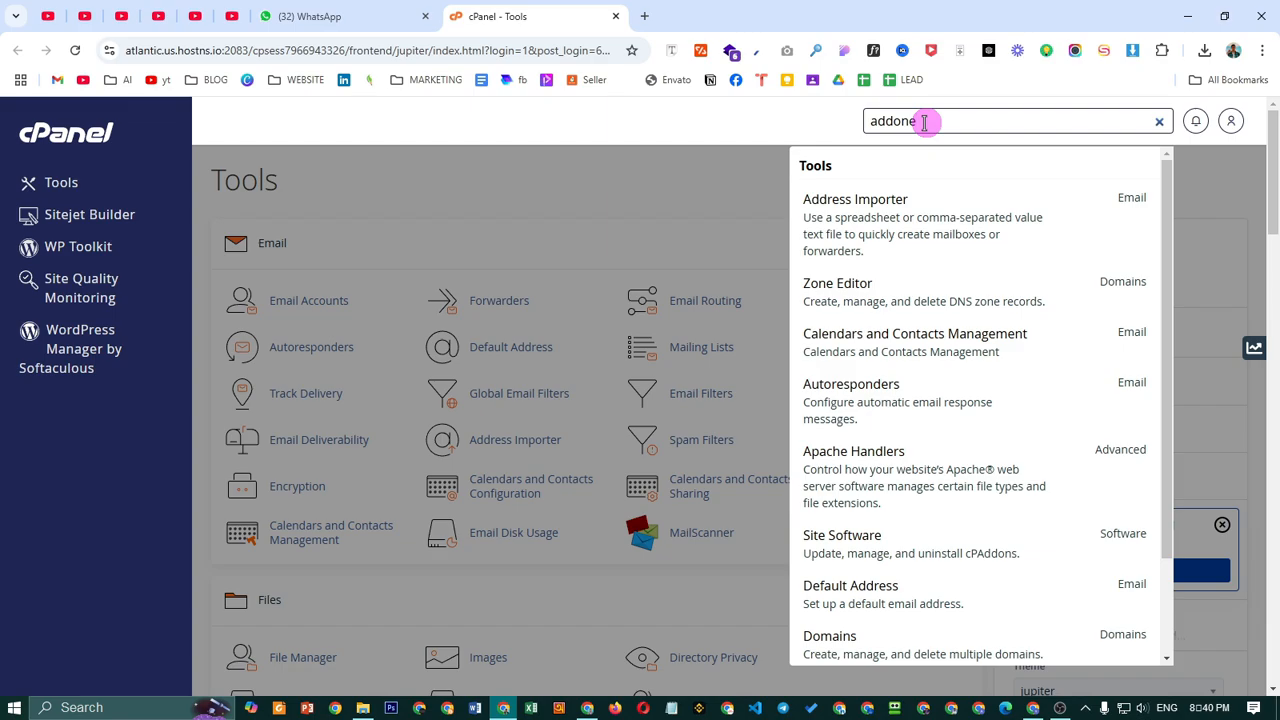
{"action": "type", "text": "s"}
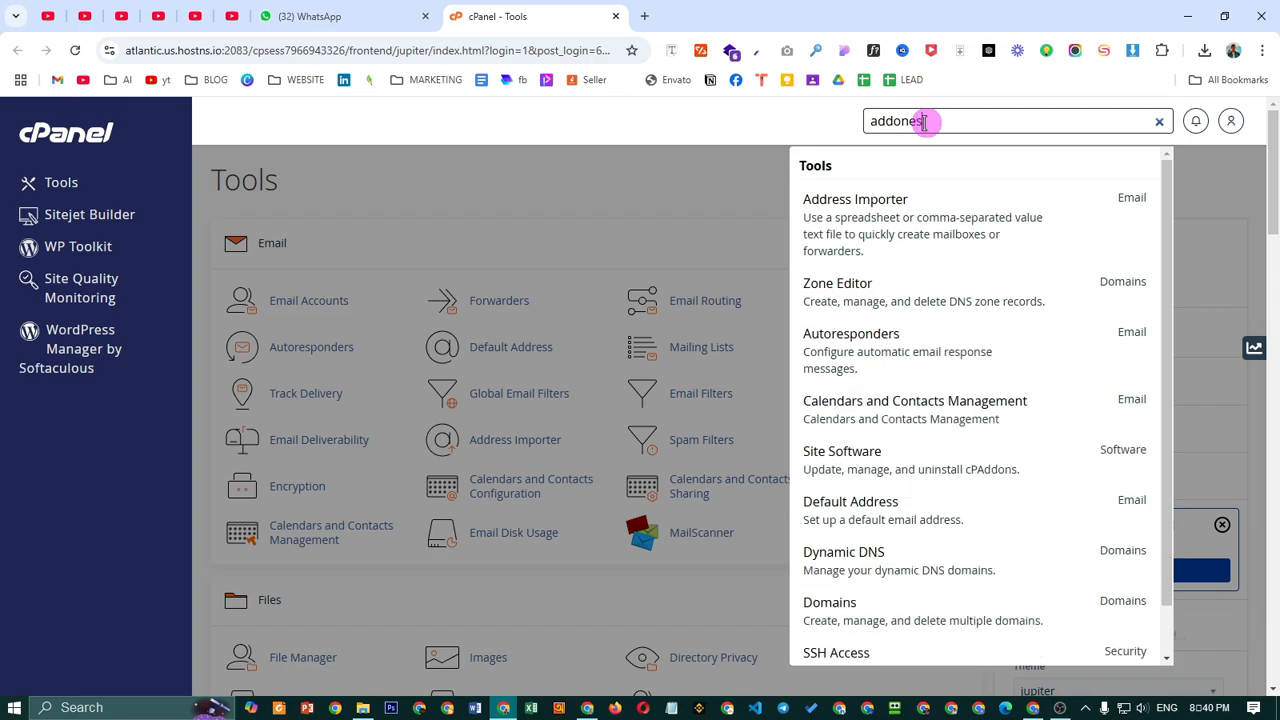
{"action": "key", "text": "BackSpace"}
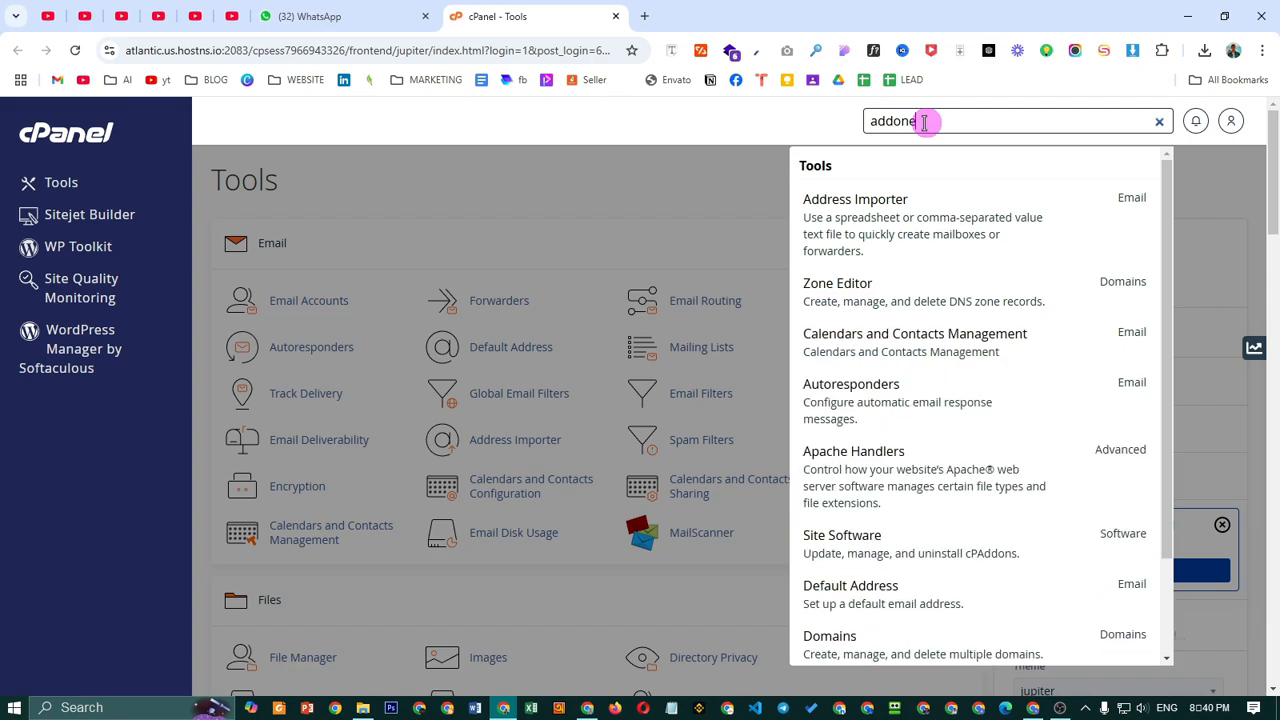
{"action": "key", "text": "BackSpace"}
{"action": "key", "text": "BackSpace"}
{"action": "key", "text": "BackSpace"}
{"action": "key", "text": "BackSpace"}
{"action": "key", "text": "BackSpace"}
{"action": "key", "text": "BackSpace"}
{"action": "type", "text": "subbbbb"}
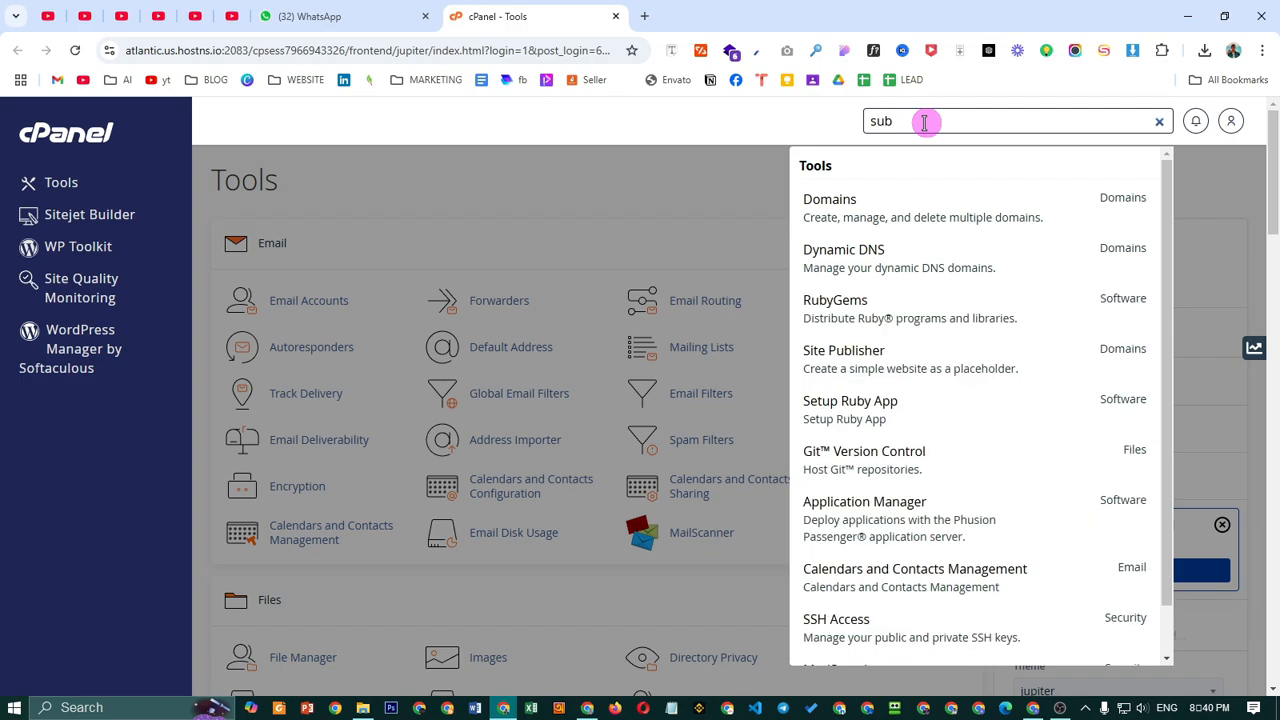
{"action": "key", "text": "BackSpace"}
{"action": "key", "text": "BackSpace"}
{"action": "key", "text": "BackSpace"}
{"action": "key", "text": "BackSpace"}
{"action": "key", "text": "BackSpace"}
{"action": "key", "text": "BackSpace"}
{"action": "key", "text": "BackSpace"}
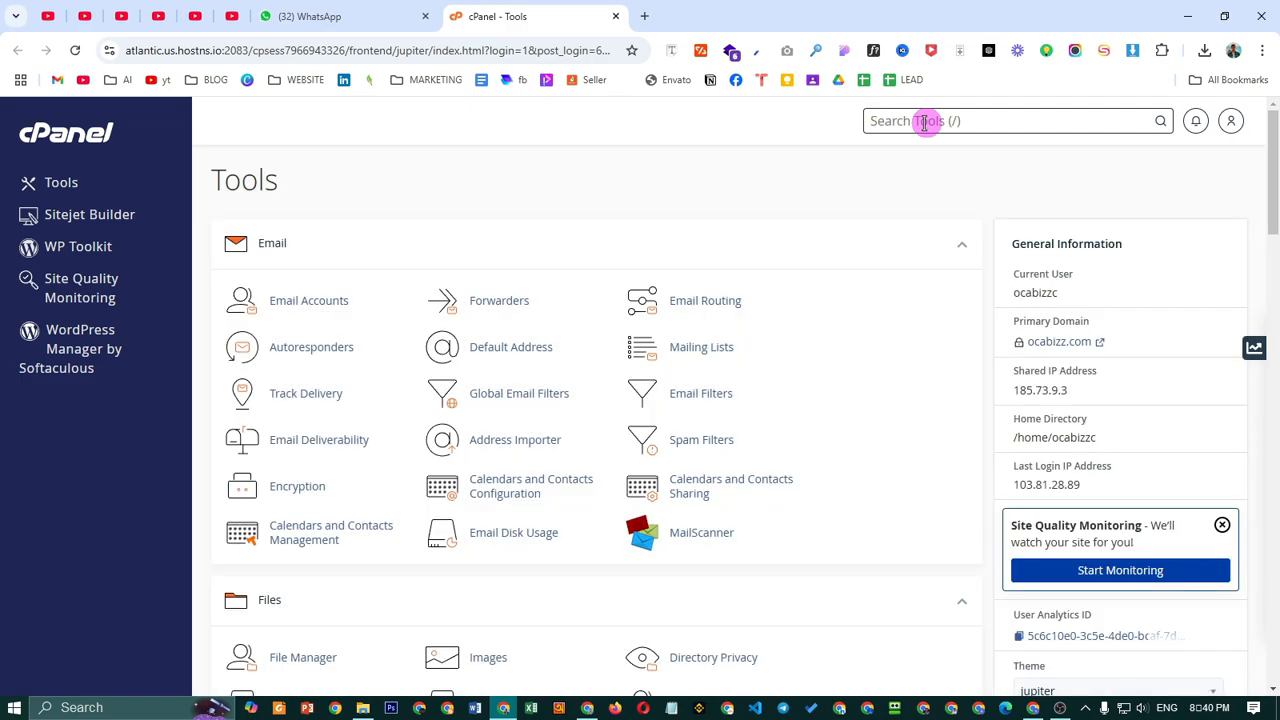
Search the tools for "domains" and open the Domains tool.
{"action": "type", "text": "domains"}
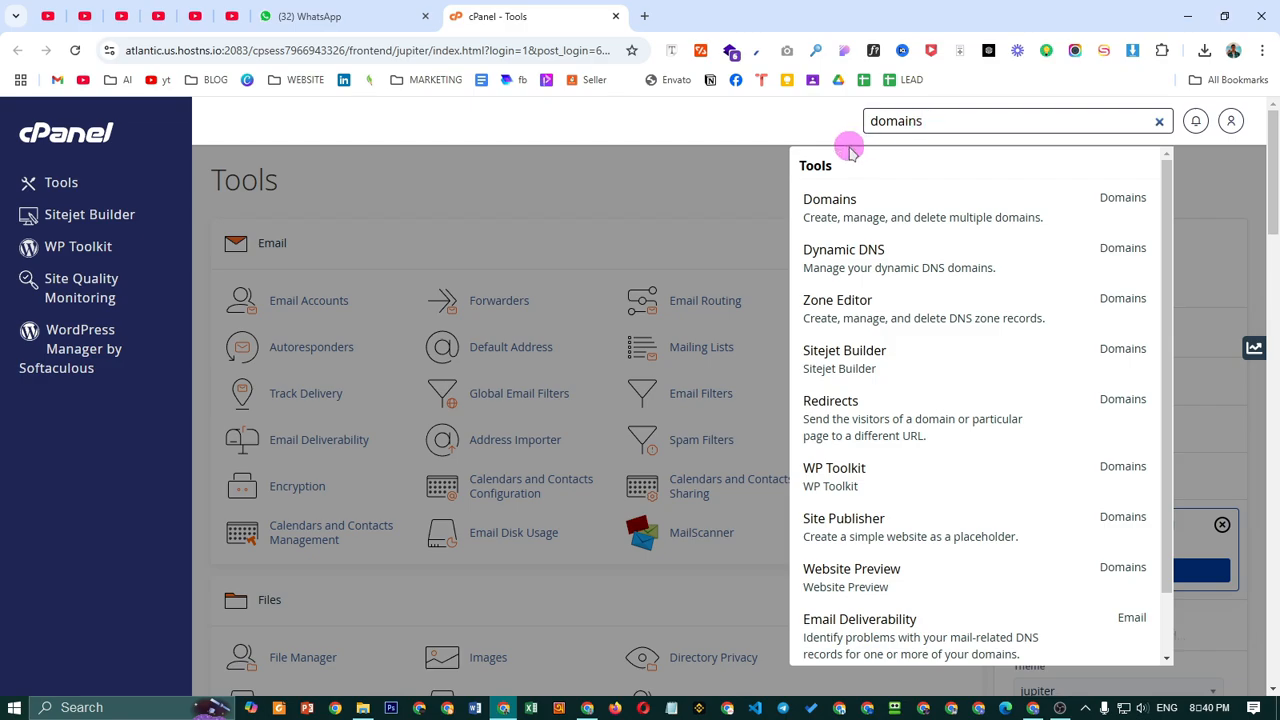
{"action": "left_click", "coordinate": [863, 209]}
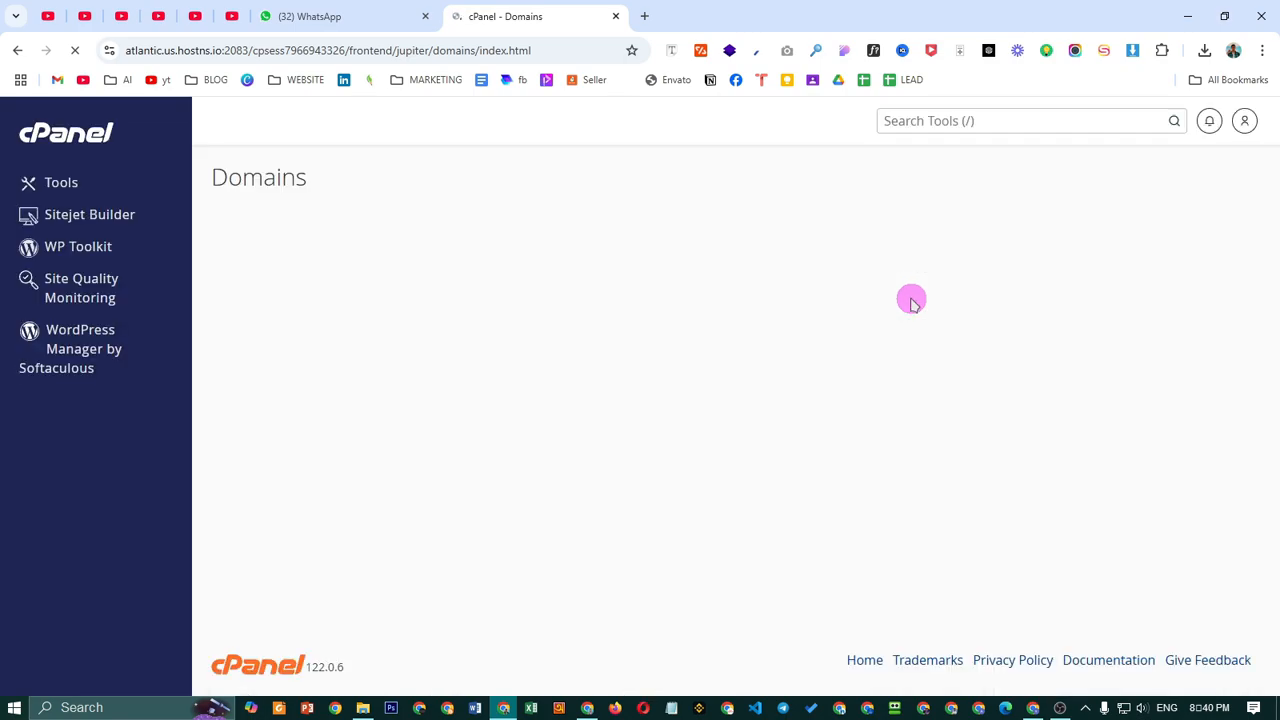
Look through the list of existing domains and their document roots.
{"action": "scroll", "coordinate": [555, 400], "scroll_direction": "down", "scroll_amount": 4}
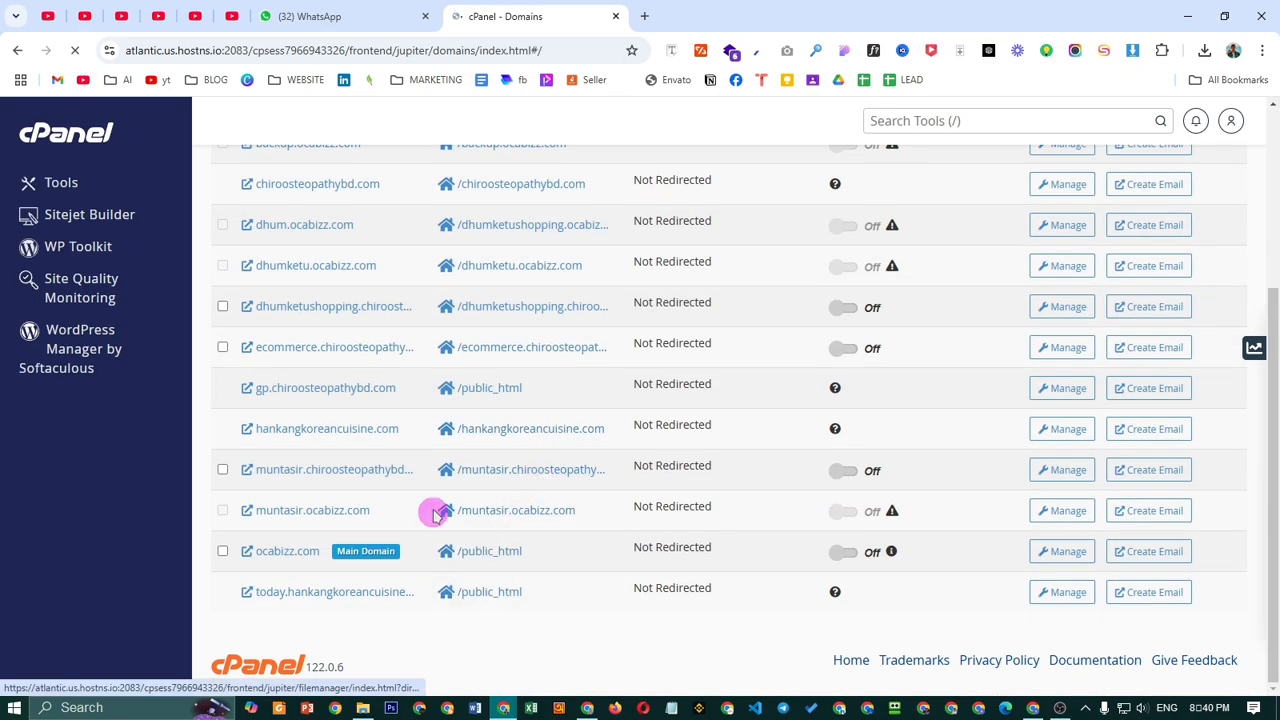
{"action": "scroll", "coordinate": [431, 508], "scroll_direction": "up", "scroll_amount": 2}
{"action": "scroll", "coordinate": [431, 508], "scroll_direction": "up", "scroll_amount": 1}
{"action": "scroll", "coordinate": [437, 409], "scroll_direction": "down", "scroll_amount": 2}
{"action": "scroll", "coordinate": [437, 509], "scroll_direction": "up", "scroll_amount": 2}
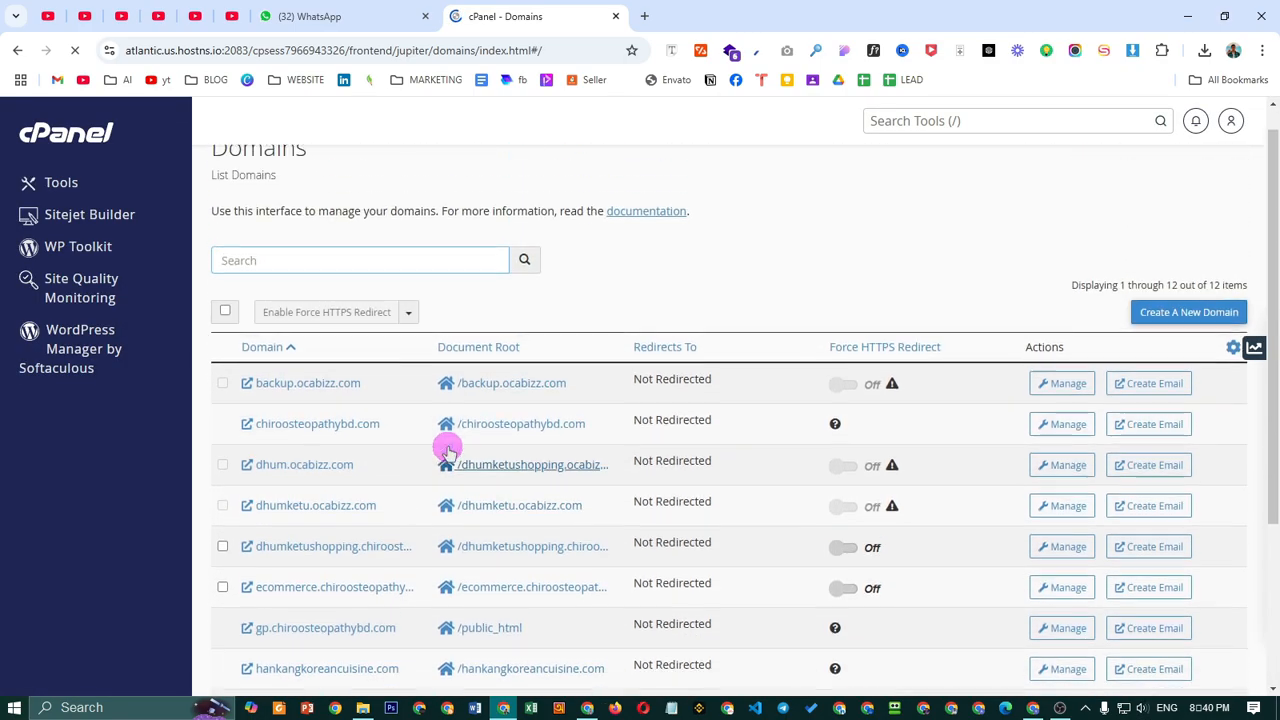
{"action": "scroll", "coordinate": [446, 443], "scroll_direction": "down", "scroll_amount": 2}
{"action": "scroll", "coordinate": [470, 563], "scroll_direction": "up", "scroll_amount": 3}
{"action": "scroll", "coordinate": [500, 434], "scroll_direction": "down", "scroll_amount": 1}
{"action": "scroll", "coordinate": [491, 437], "scroll_direction": "up", "scroll_amount": 1}
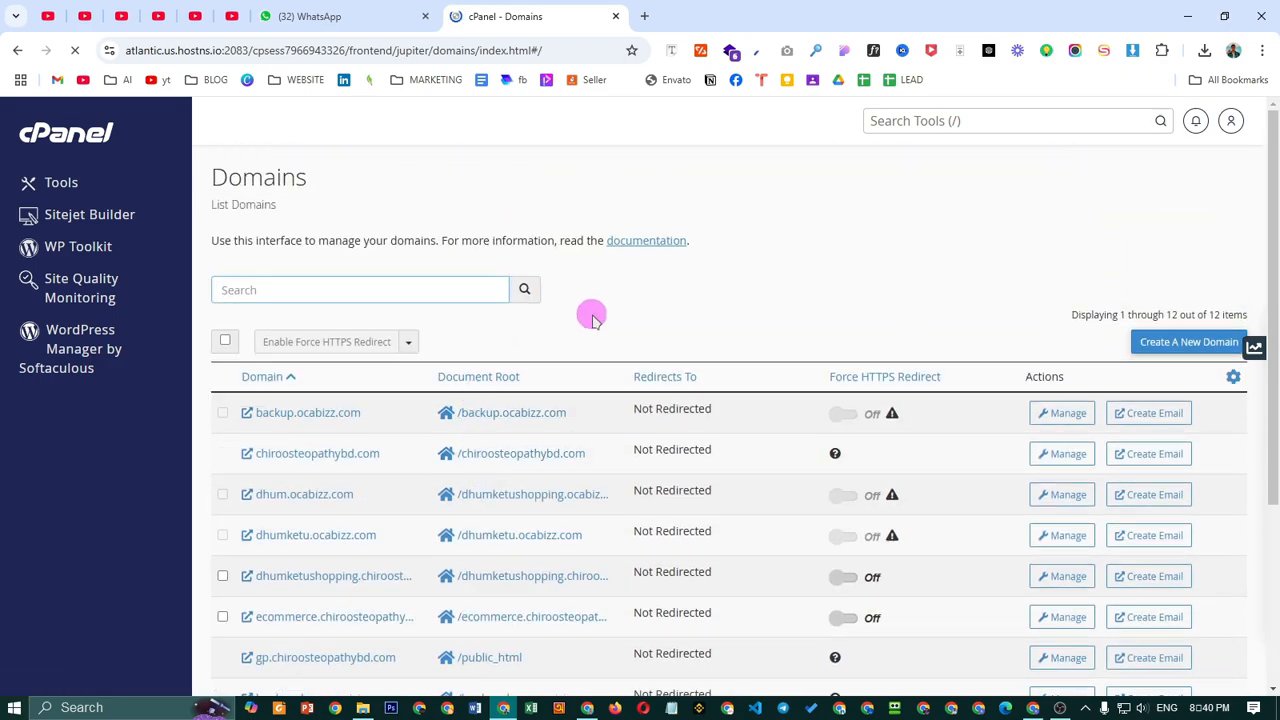
Start creating a new domain and enter class03.chiroosteopathybd.com as its name.
{"action": "left_click", "coordinate": [1186, 345]}
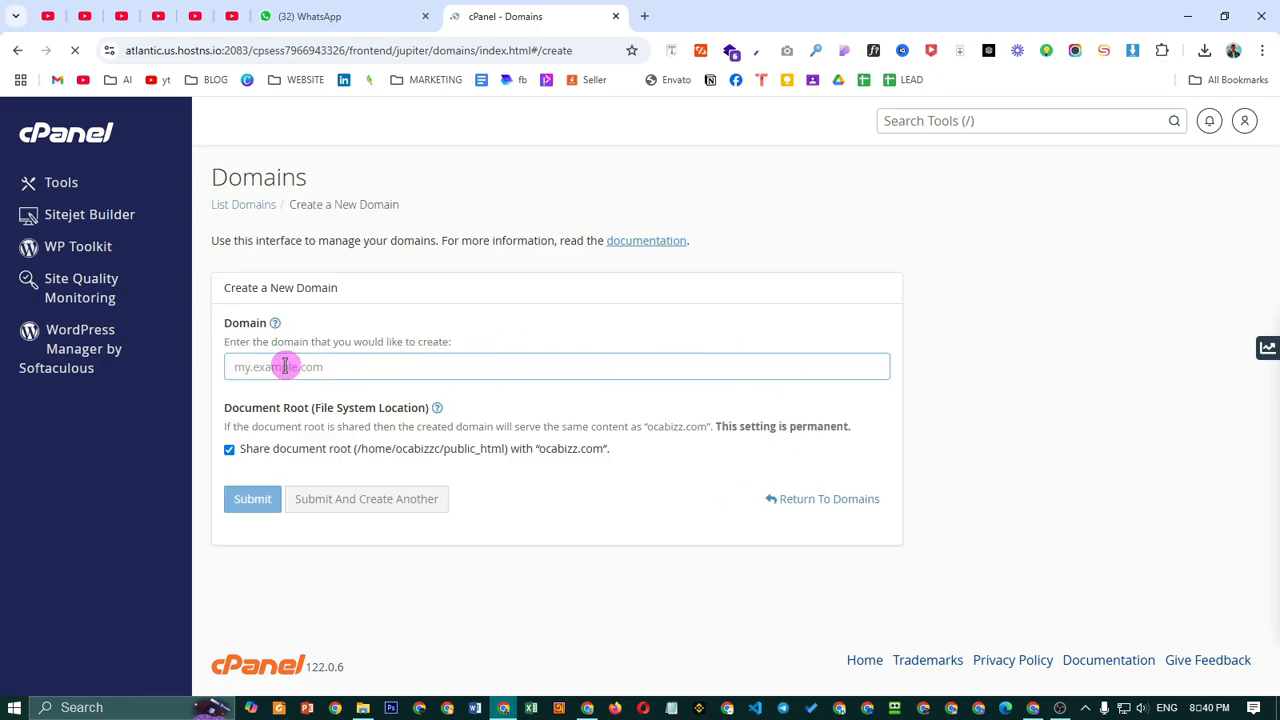
{"action": "left_click", "coordinate": [256, 366]}
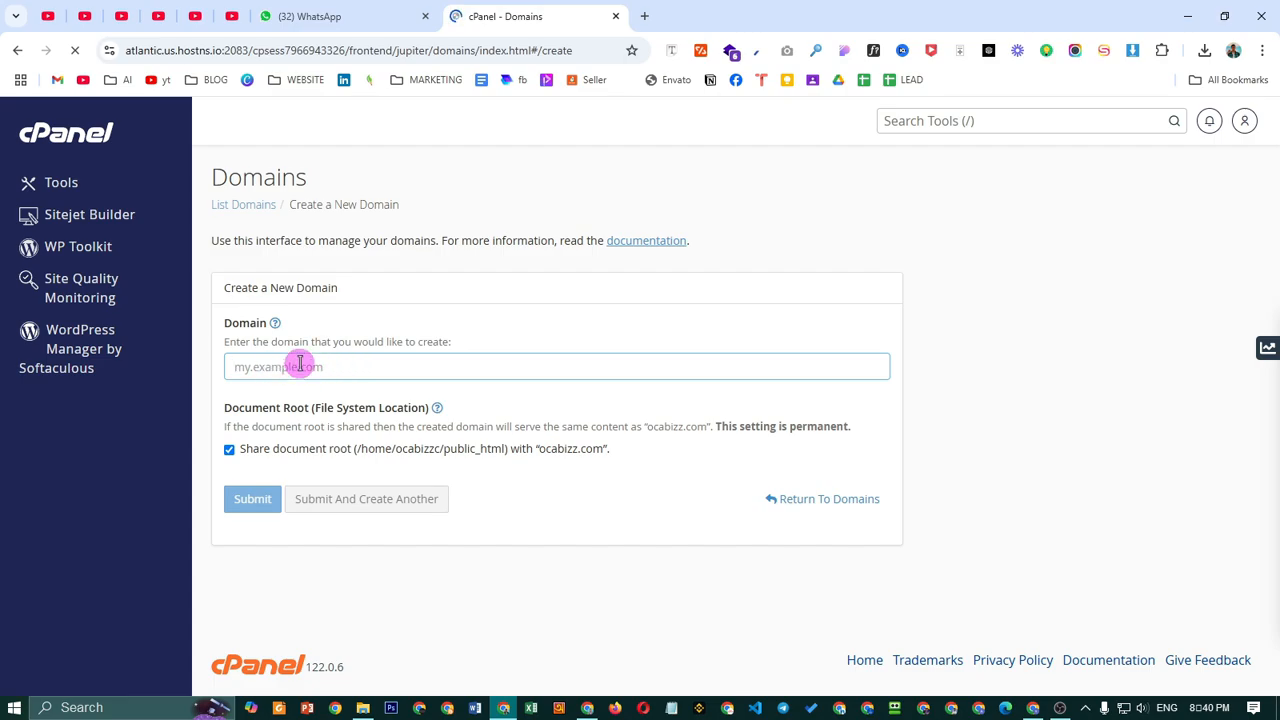
{"action": "left_click", "coordinate": [384, 366]}
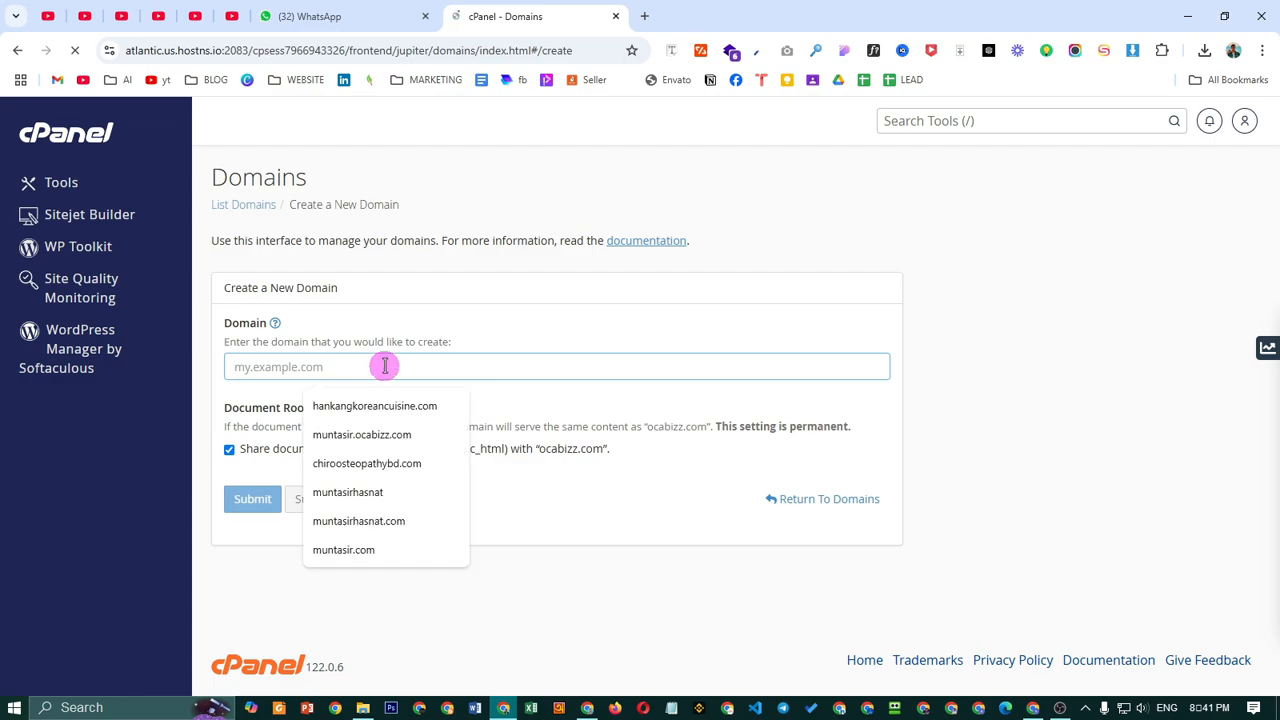
{"action": "type", "text": "class03"}
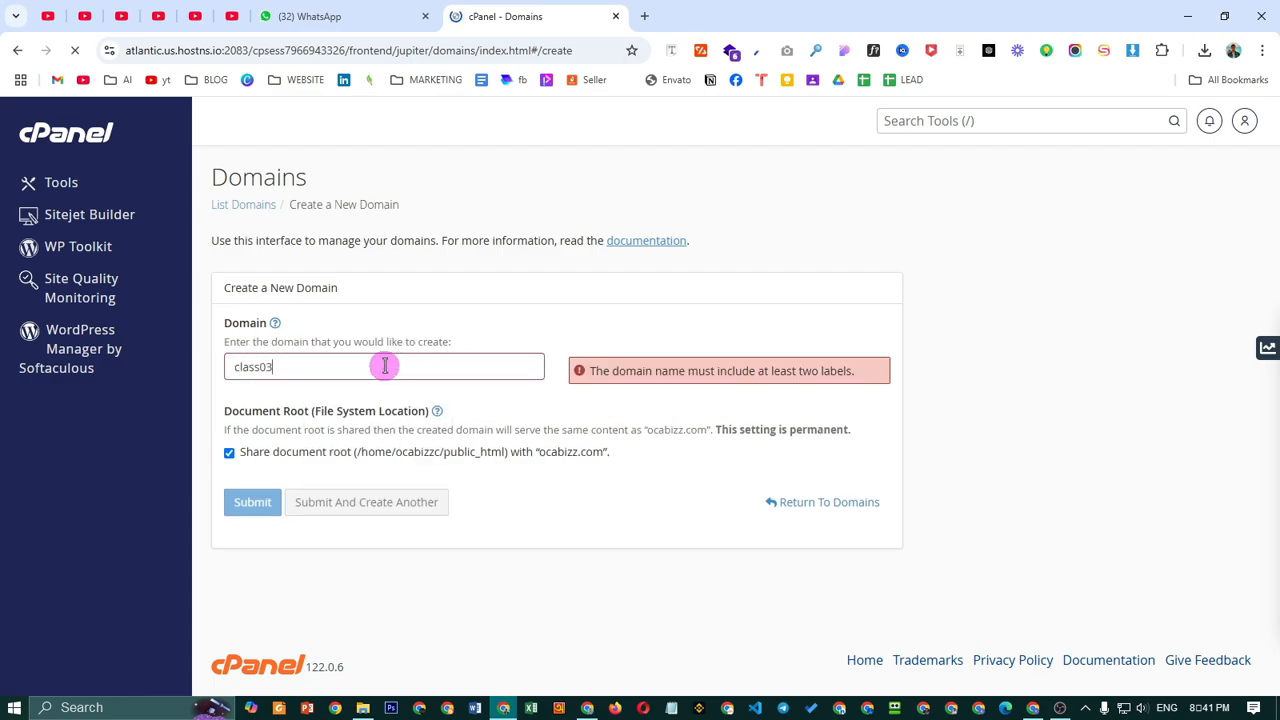
{"action": "type", "text": "."}
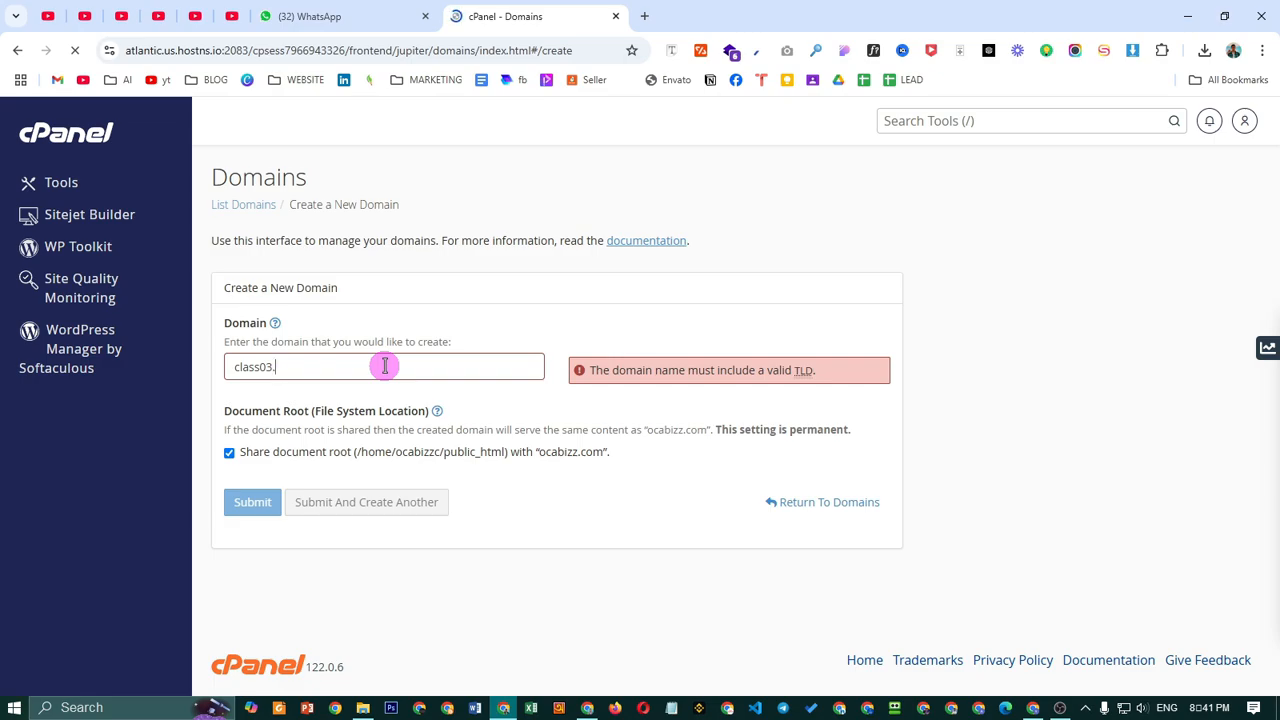
{"action": "type", "text": "chiroosteopathybd.com"}
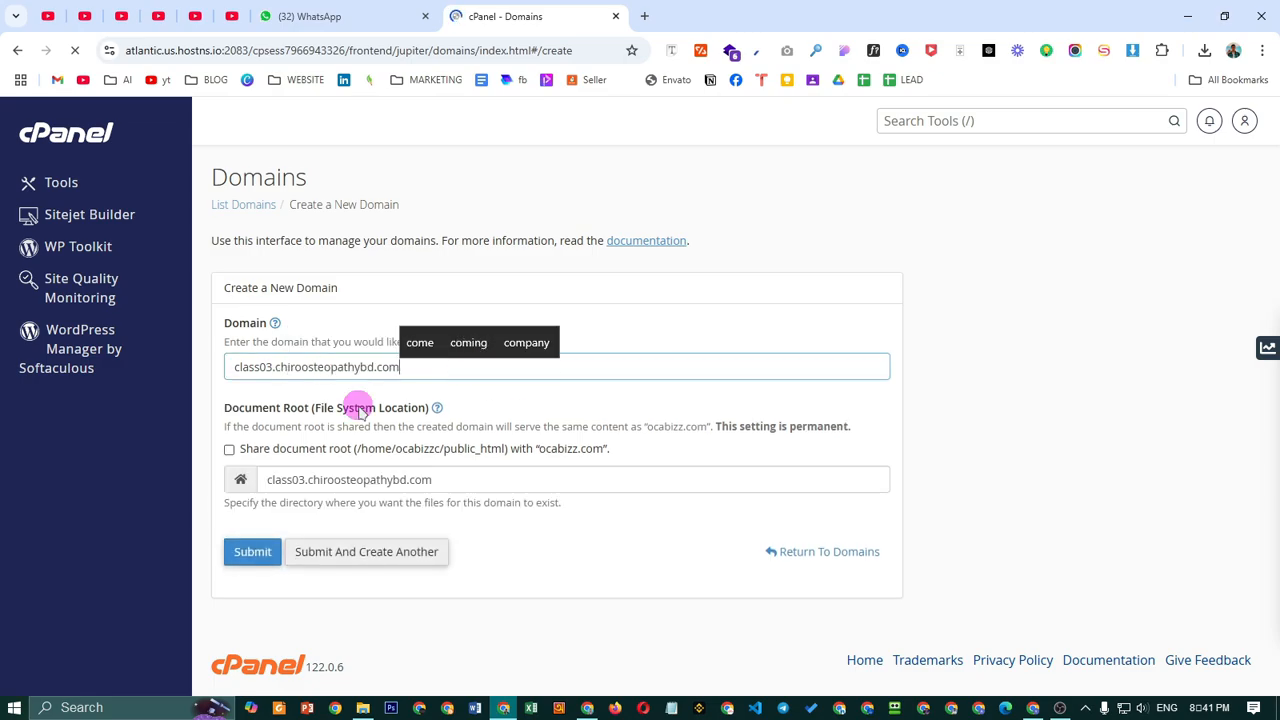
{"action": "left_click_drag", "start_coordinate": [272, 367], "coordinate": [231, 367]}
{"action": "left_click", "coordinate": [252, 367]}
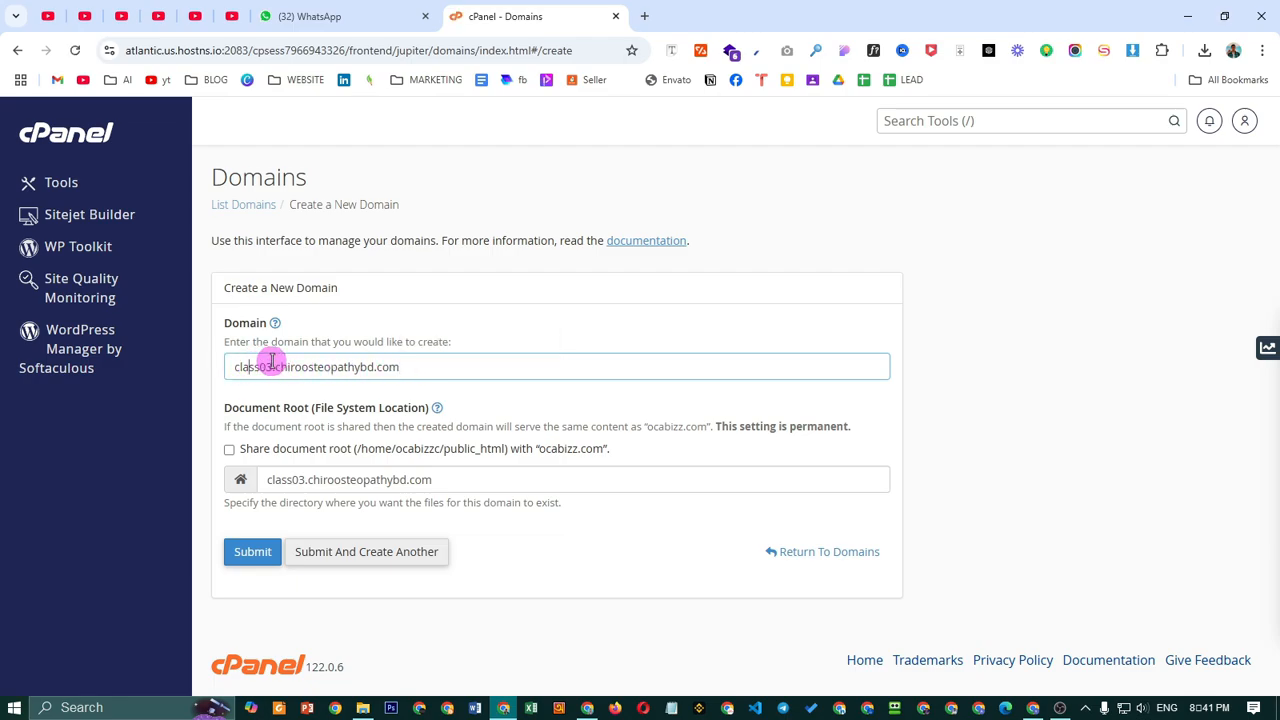
{"action": "left_click_drag", "start_coordinate": [449, 369], "coordinate": [200, 369]}
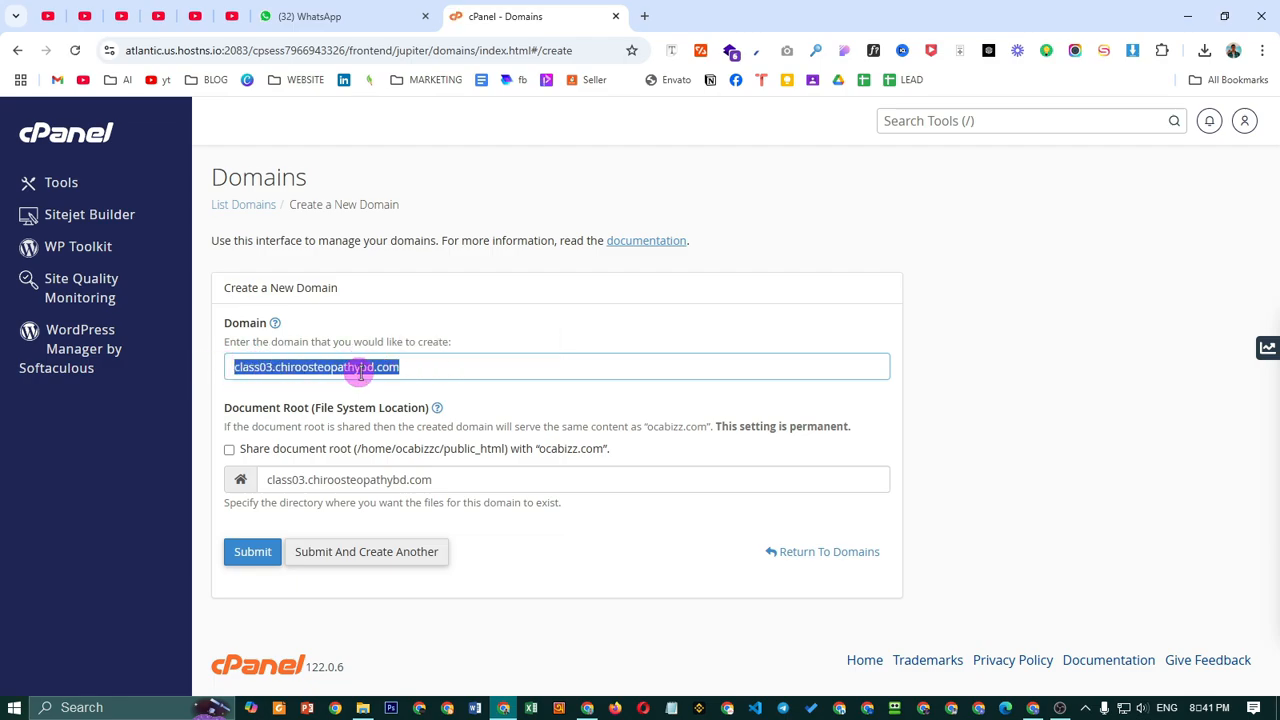
{"action": "left_click", "coordinate": [361, 369]}
Submit the new domain with its own document root class03.chiroosteopathybd.com, not shared with ocabizz.com.
{"action": "left_click", "coordinate": [228, 451]}
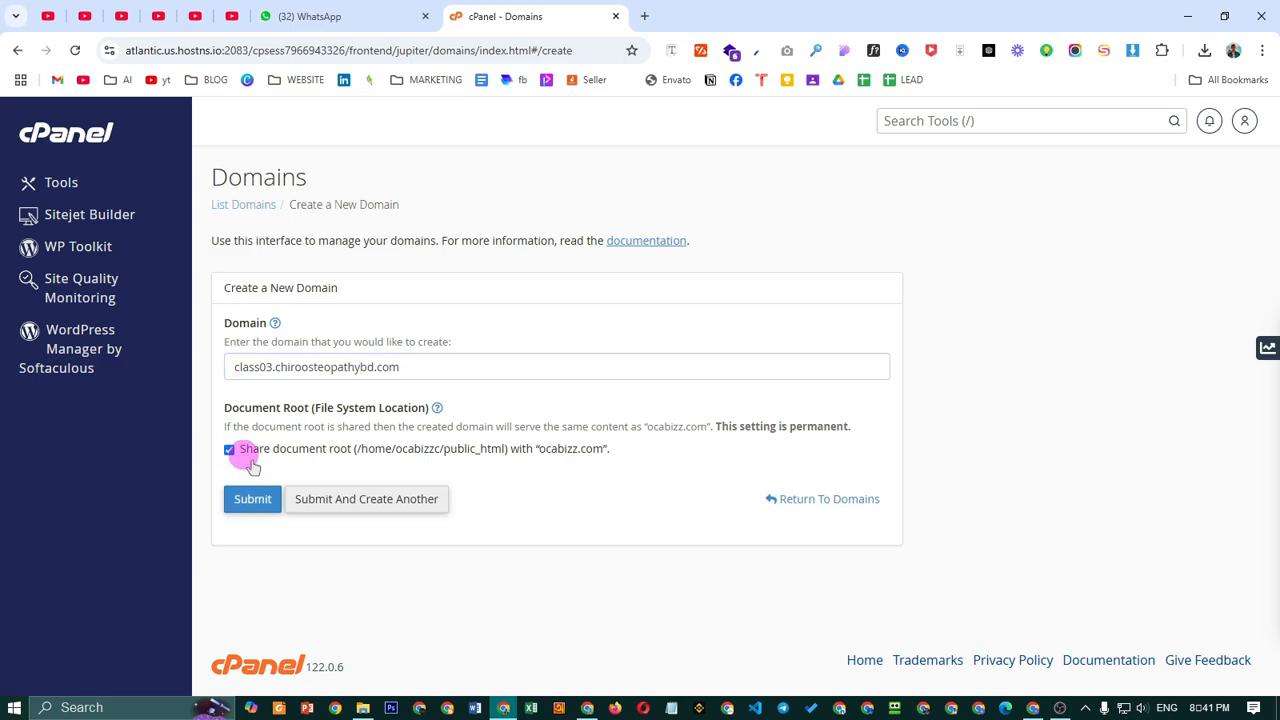
{"action": "left_click", "coordinate": [230, 458]}
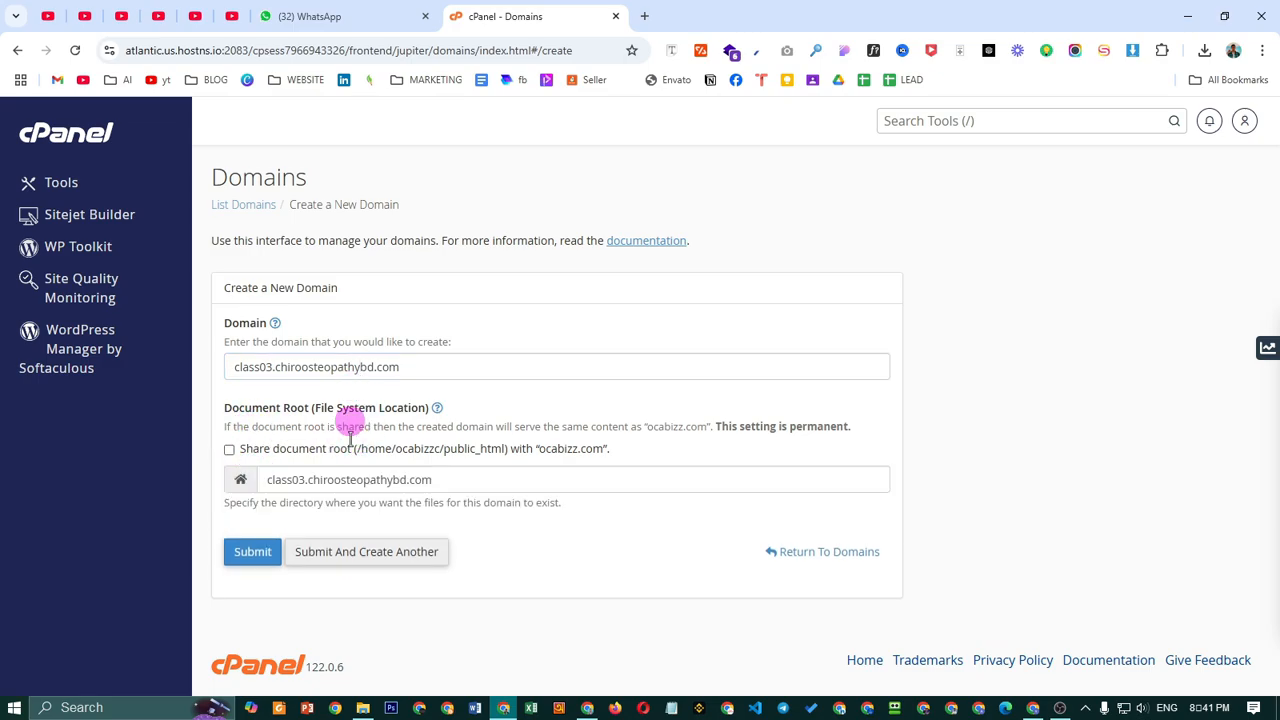
{"action": "left_click", "coordinate": [242, 551]}
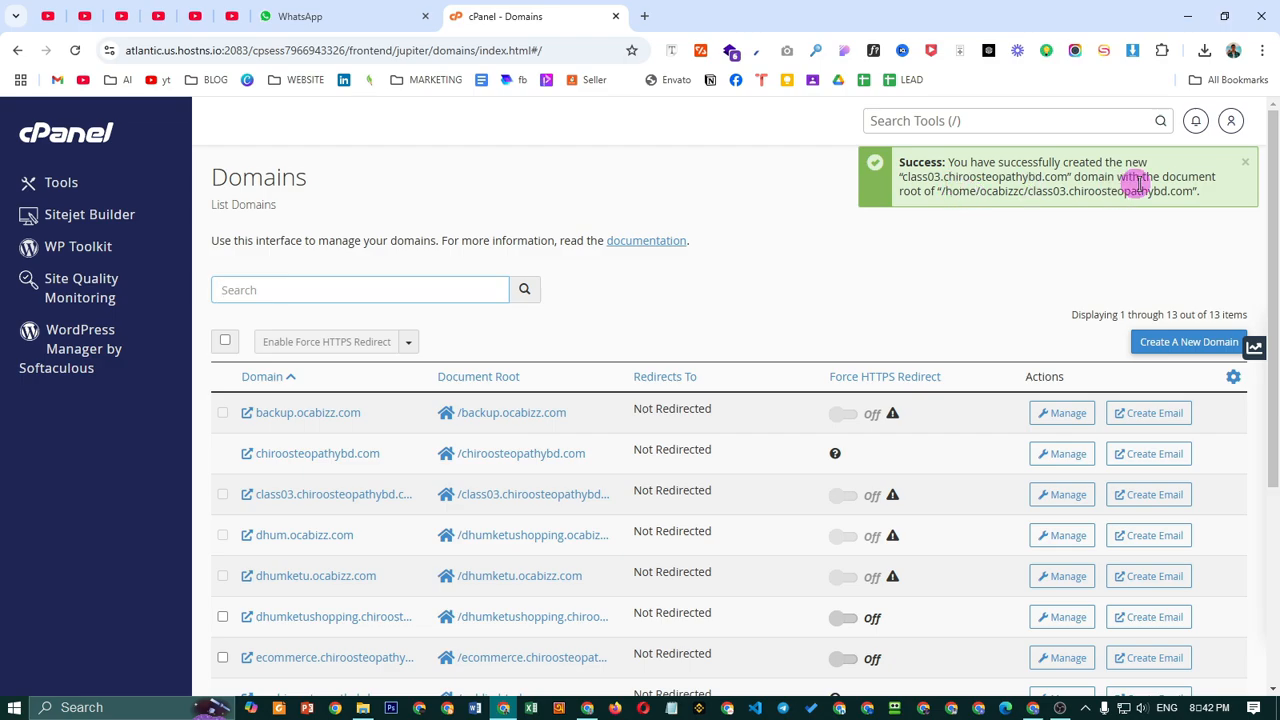
Reload the domain list and check it for the class03.chiroosteopathybd.com entry.
{"action": "scroll", "coordinate": [657, 486], "scroll_direction": "down", "scroll_amount": 4}
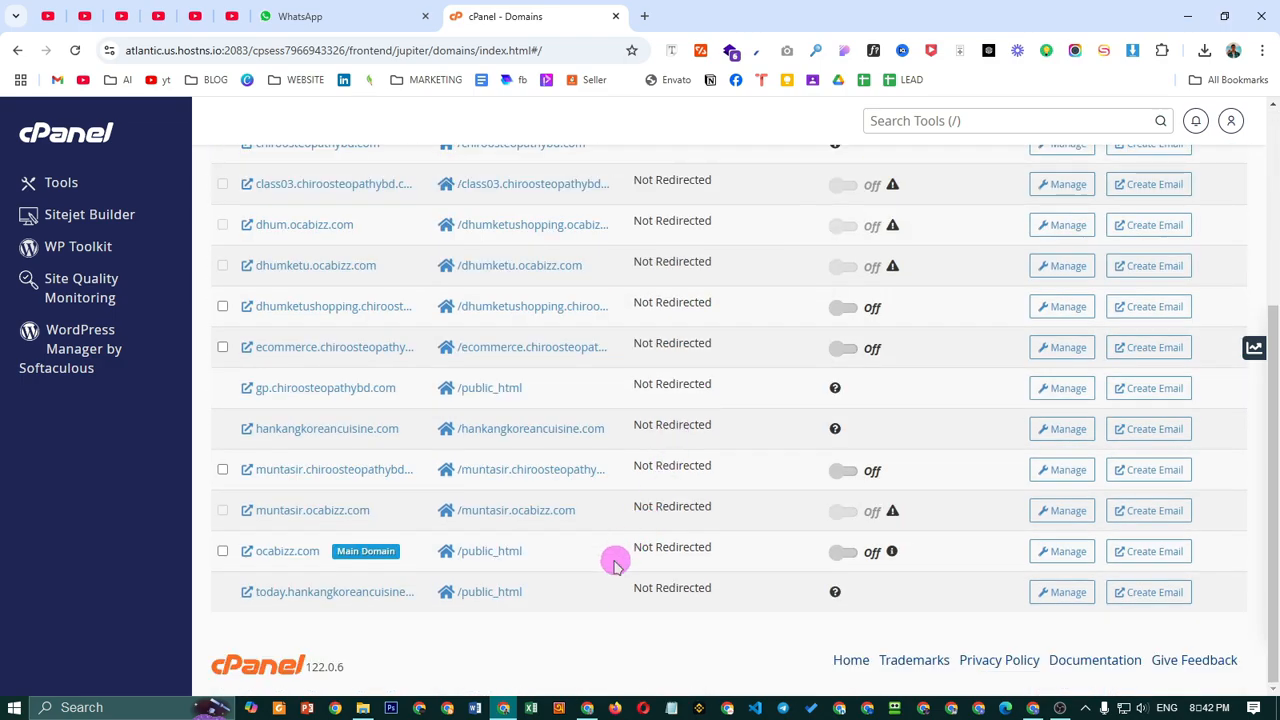
{"action": "scroll", "coordinate": [614, 560], "scroll_direction": "up", "scroll_amount": 4}
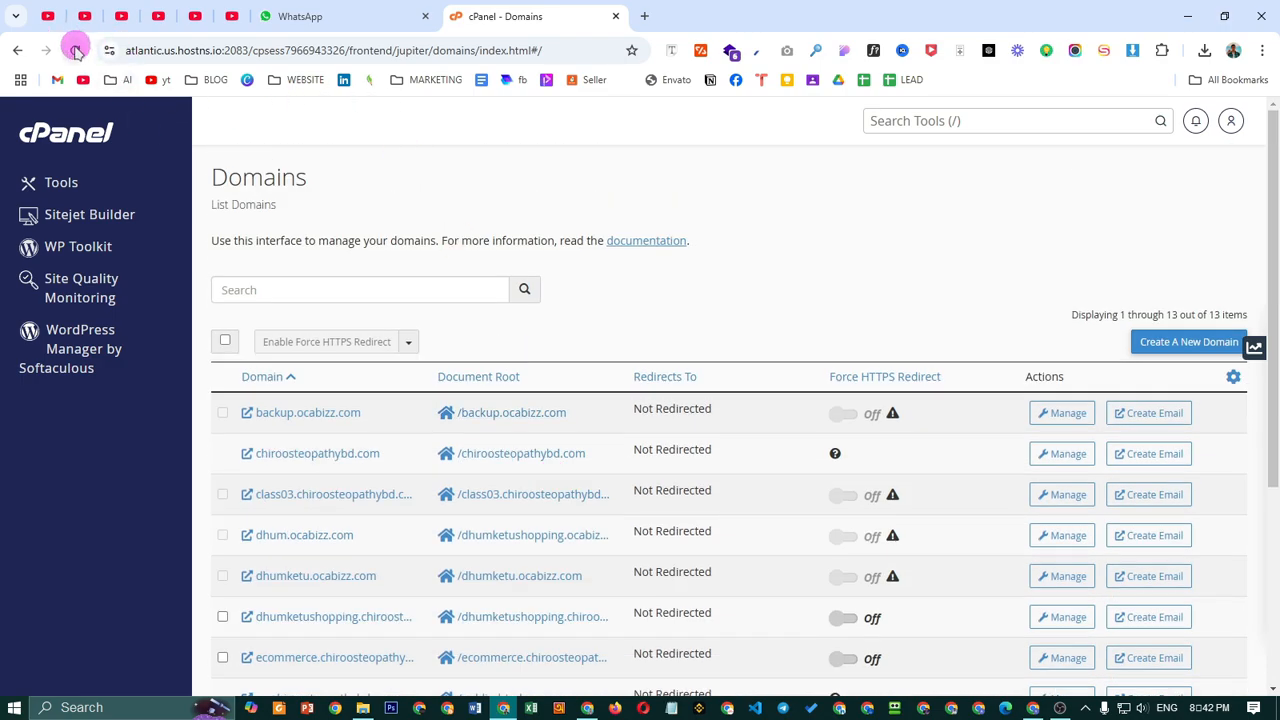
{"action": "left_click", "coordinate": [76, 50]}
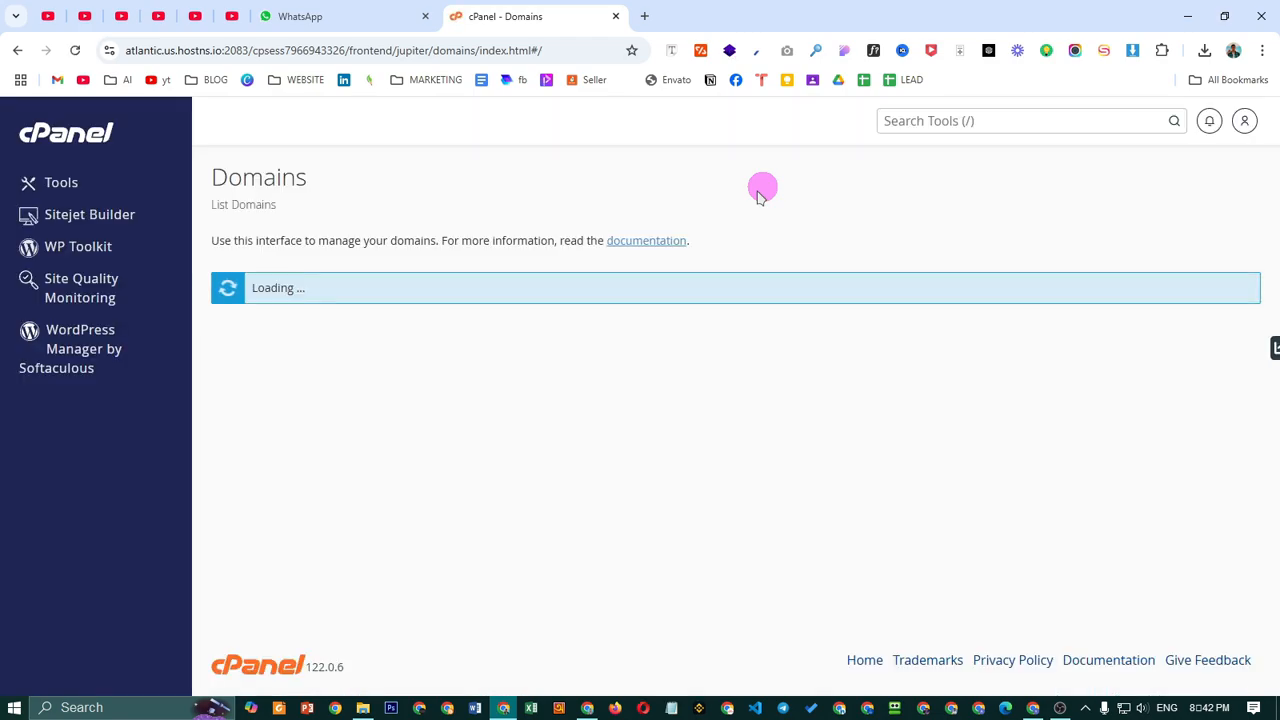
{"action": "scroll", "coordinate": [408, 563], "scroll_direction": "down", "scroll_amount": 3}
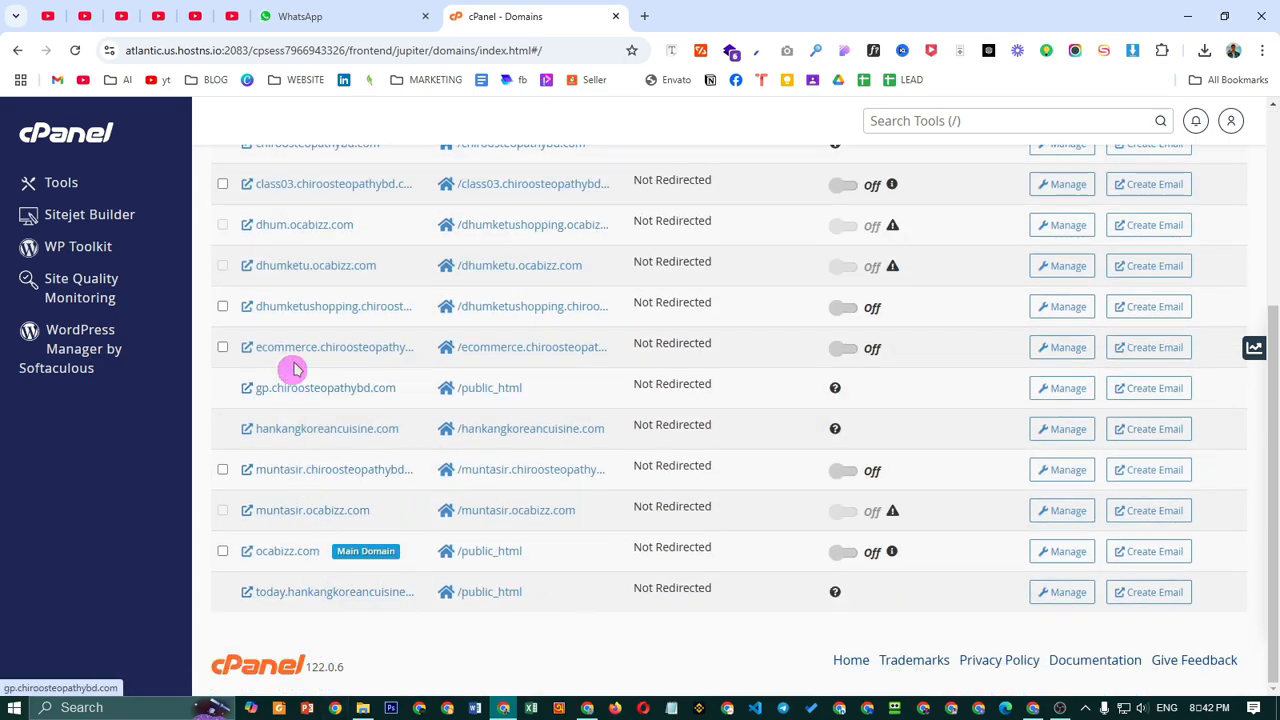
{"action": "scroll", "coordinate": [293, 360], "scroll_direction": "up", "scroll_amount": 1}
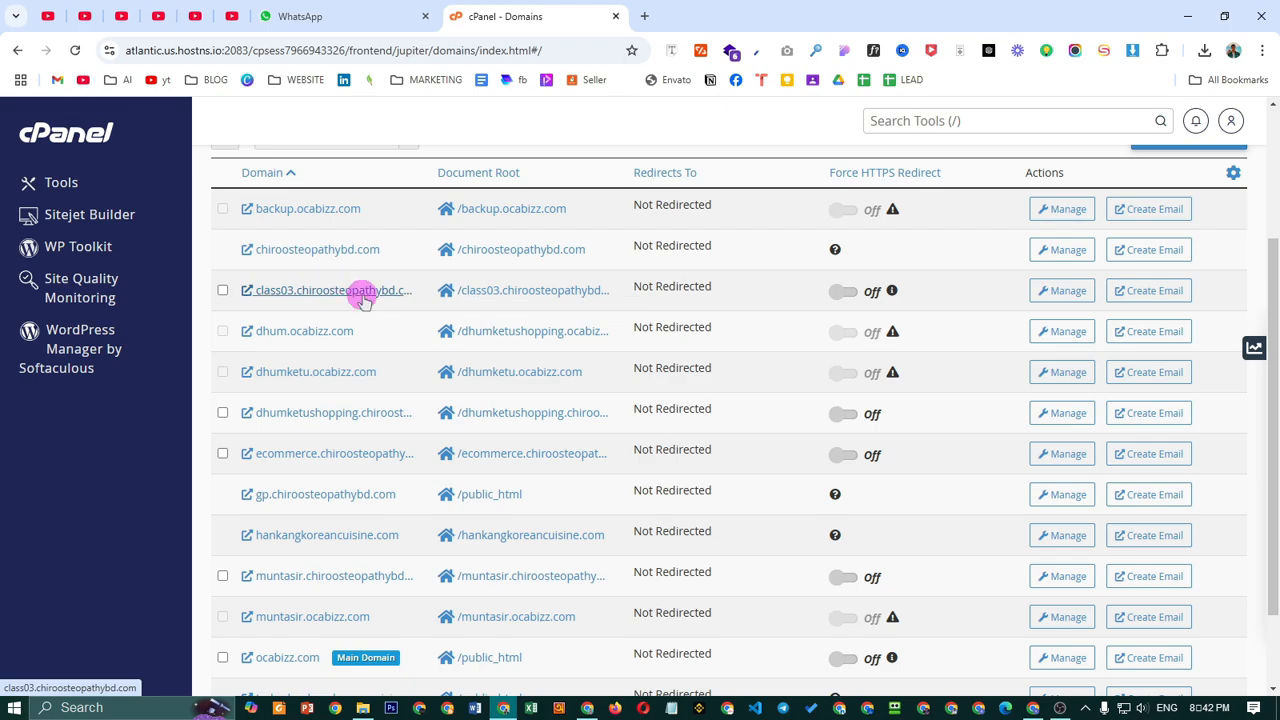
{"action": "scroll", "coordinate": [356, 290], "scroll_direction": "up", "scroll_amount": 3}
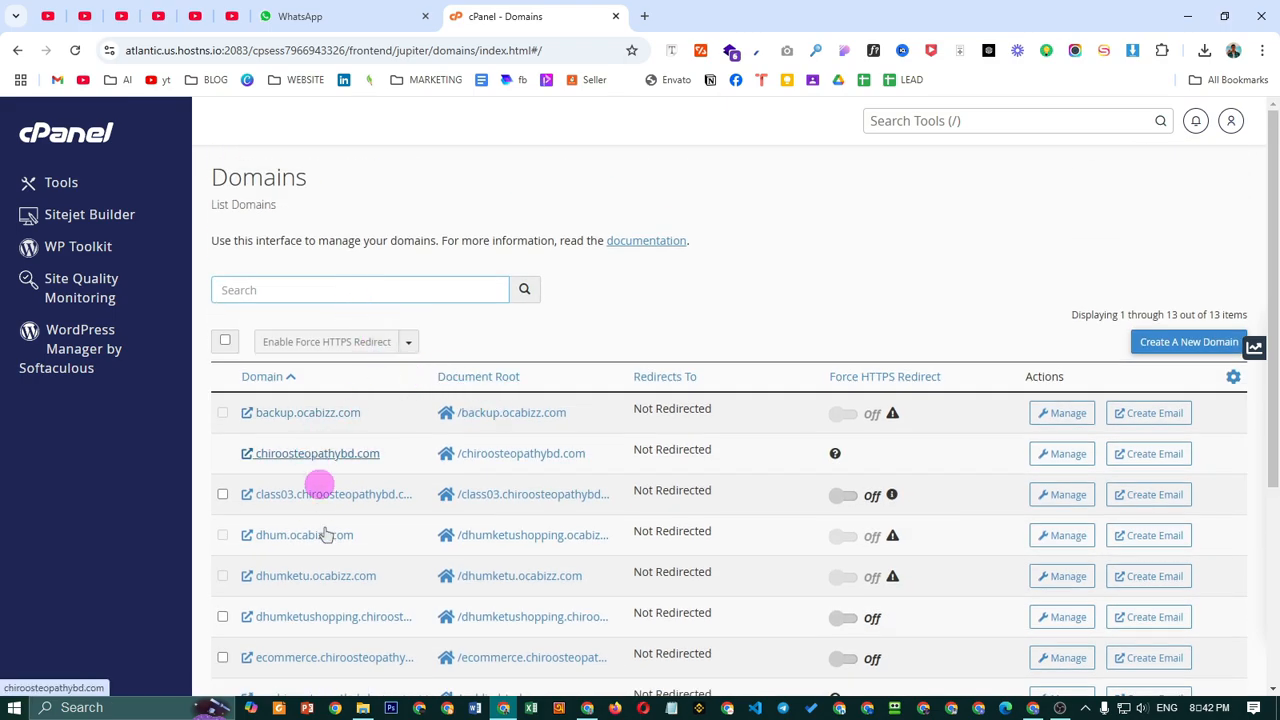
Search the tools for "softa", open Softaculous WordPress Management and start a new WordPress installation.
{"action": "left_click", "coordinate": [950, 120]}
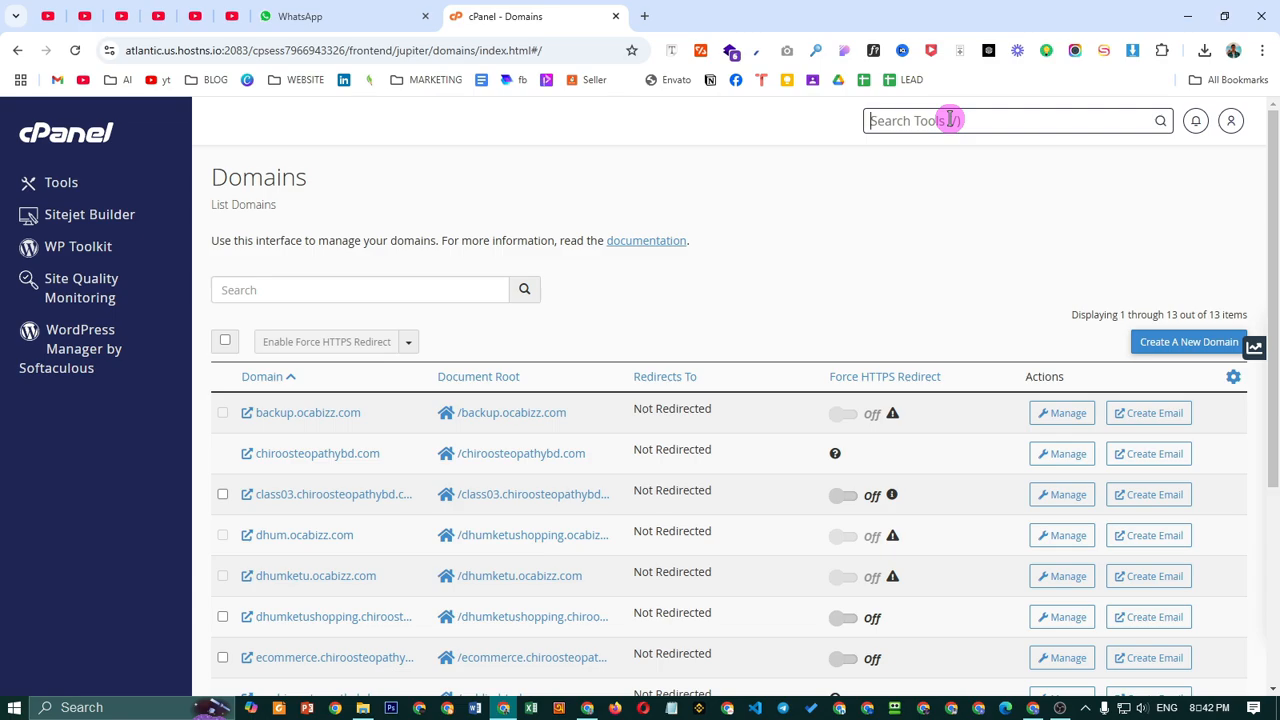
{"action": "type", "text": "softa"}
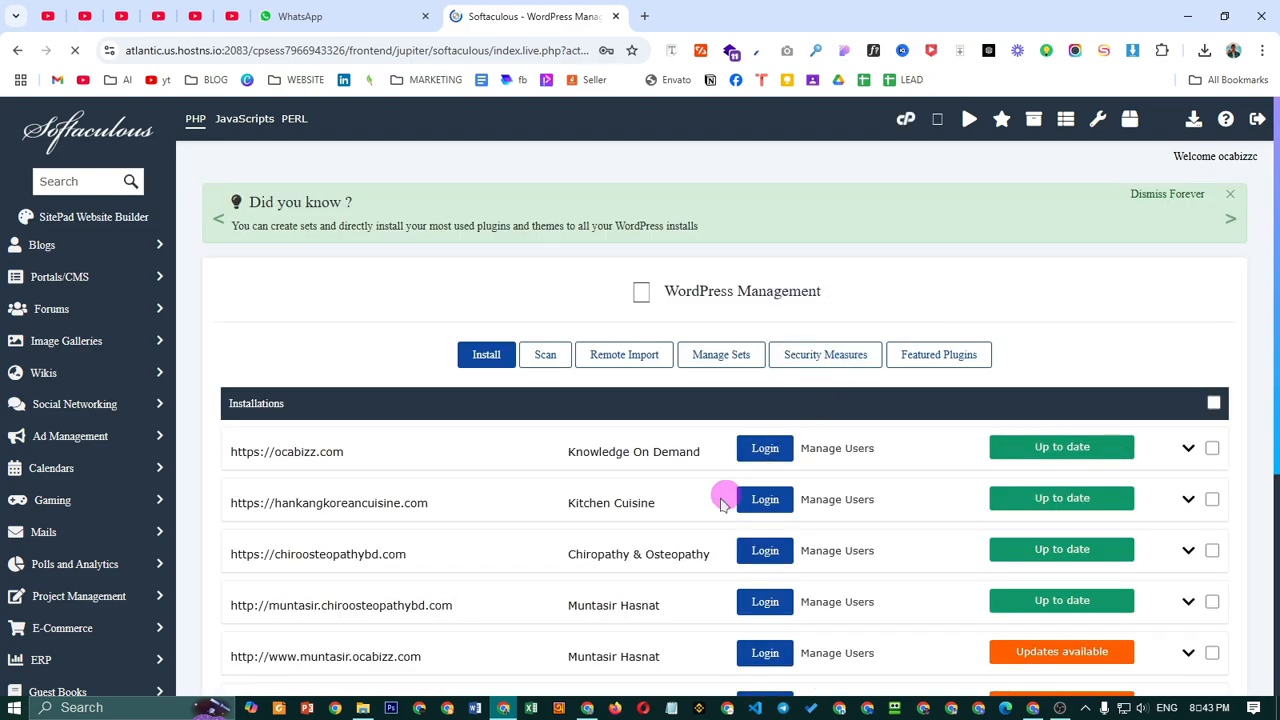
{"action": "scroll", "coordinate": [700, 515], "scroll_direction": "down", "scroll_amount": 3}
{"action": "scroll", "coordinate": [620, 480], "scroll_direction": "up", "scroll_amount": 3}
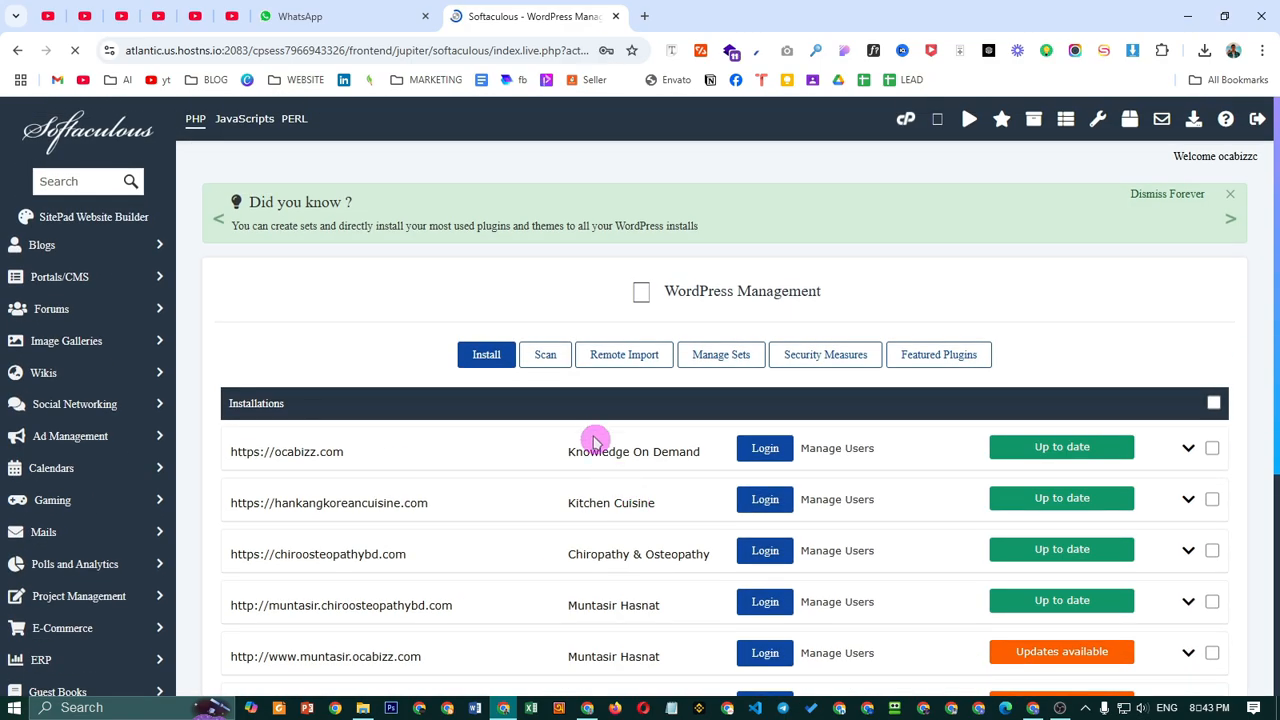
{"action": "left_click", "coordinate": [489, 359]}
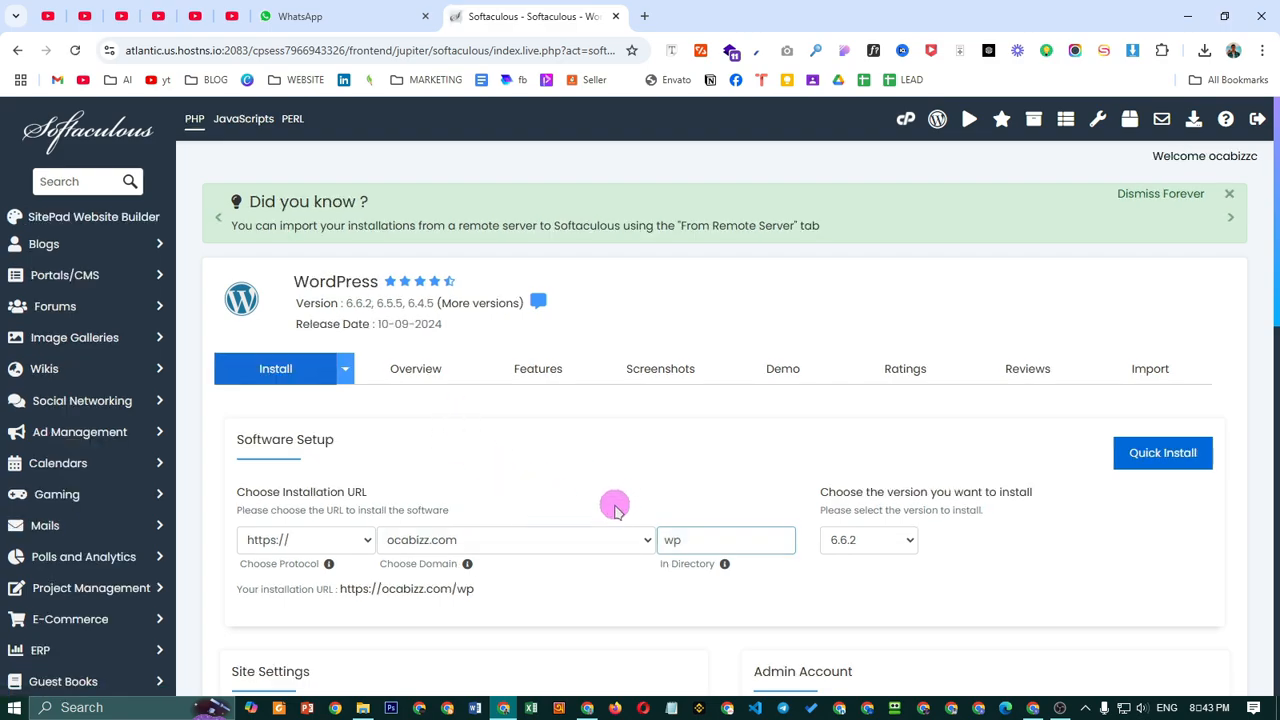
{"action": "scroll", "coordinate": [614, 497], "scroll_direction": "down", "scroll_amount": 2}
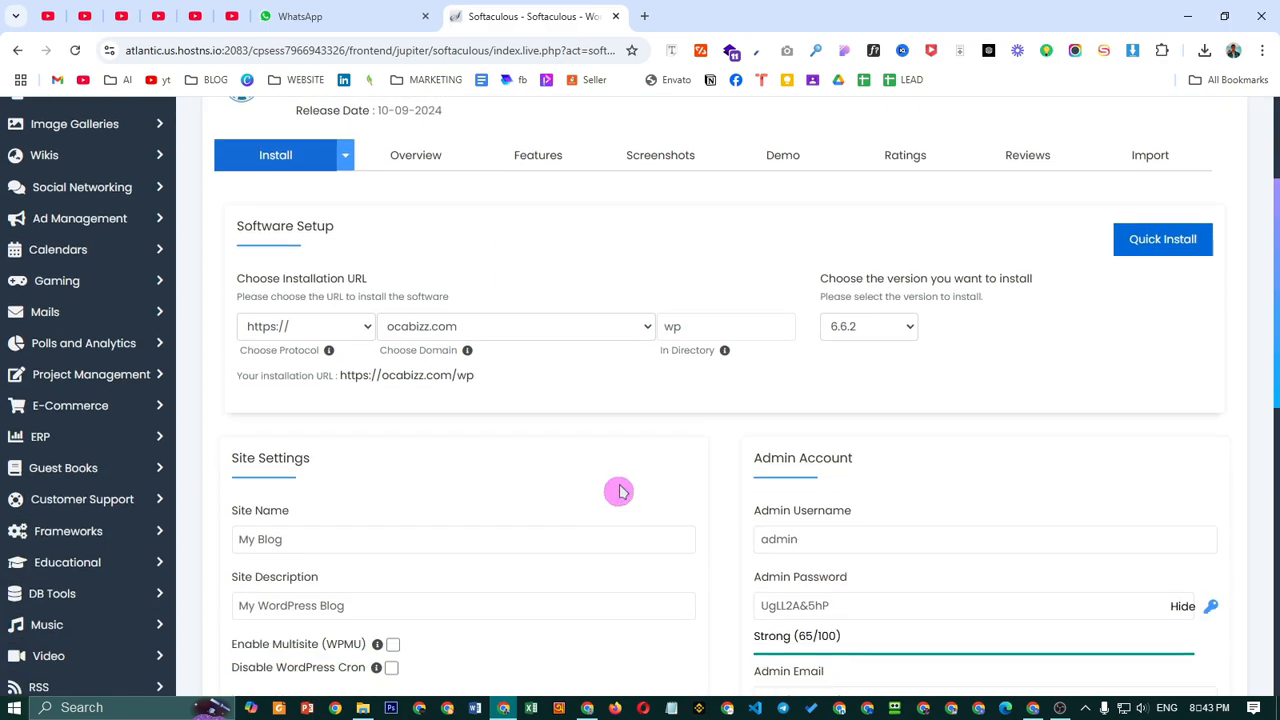
{"action": "left_click", "coordinate": [617, 336]}
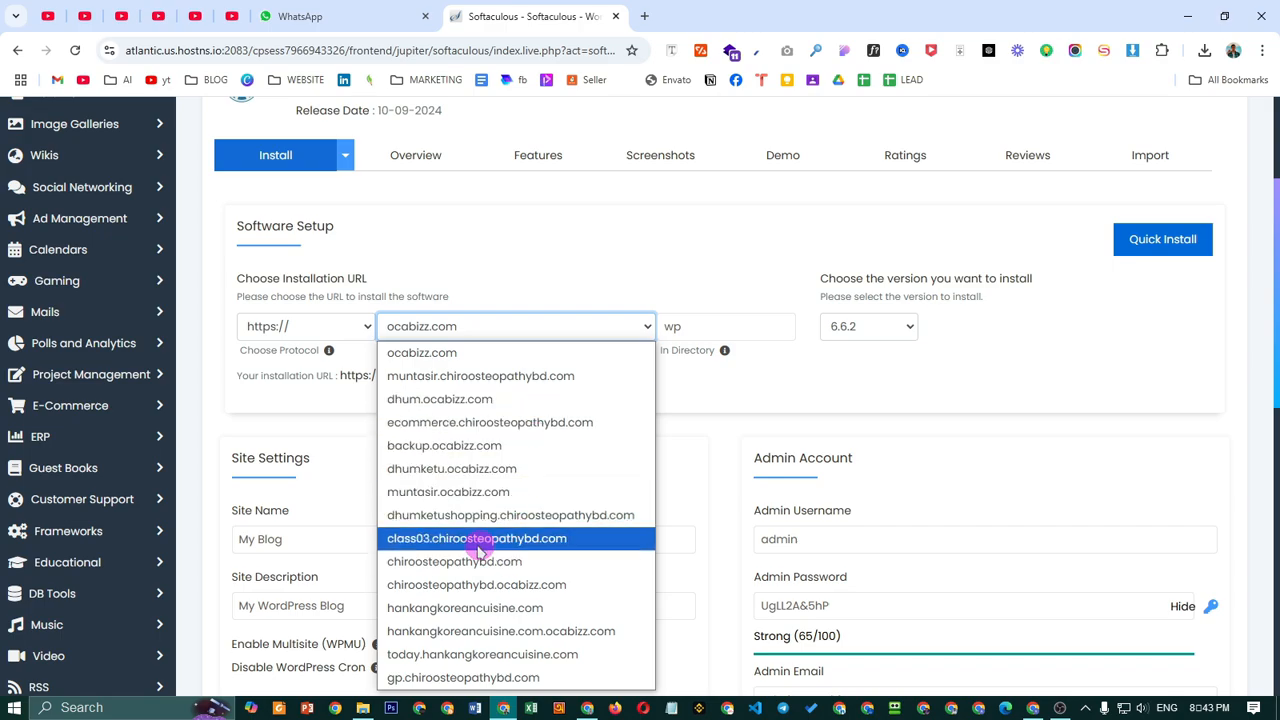
{"action": "left_click", "coordinate": [511, 540]}
{"action": "left_click", "coordinate": [709, 327]}
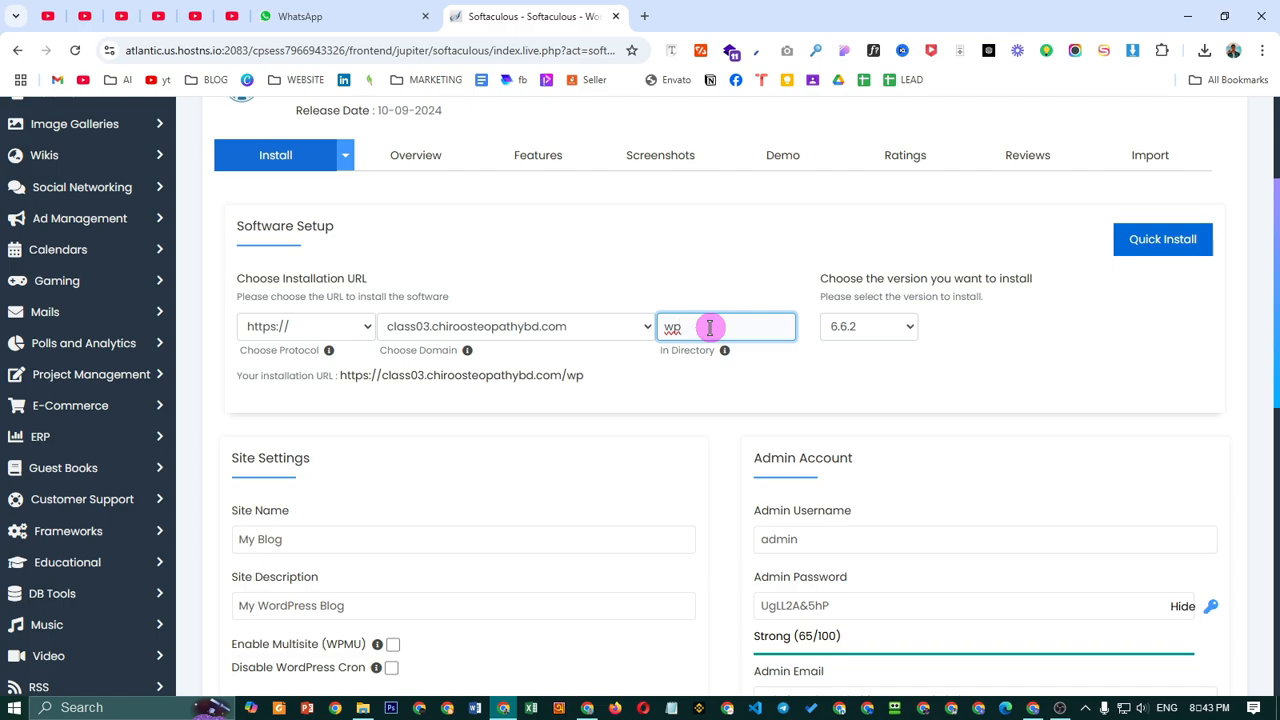
{"action": "left_click", "coordinate": [335, 330]}
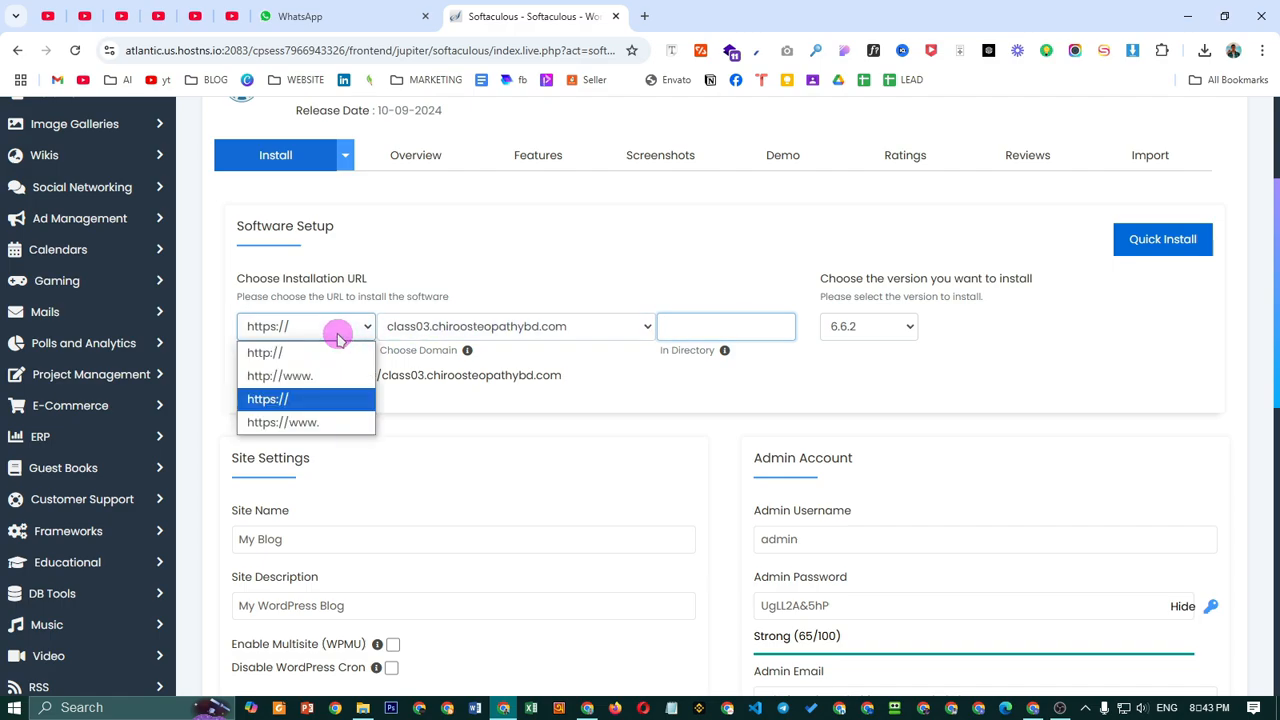
{"action": "left_click", "coordinate": [328, 356]}
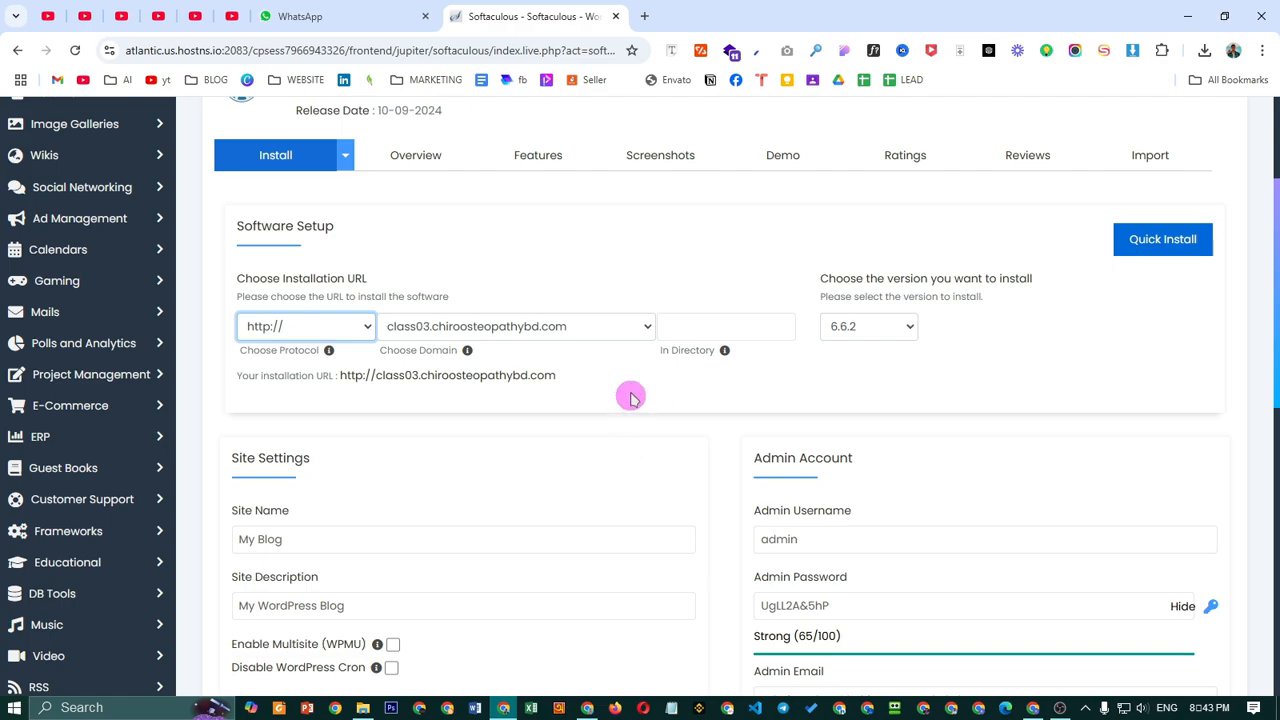
Set the site name to "portfolio design" and the site description to "My Landing Page".
{"action": "scroll", "coordinate": [629, 391], "scroll_direction": "down", "scroll_amount": 2}
{"action": "scroll", "coordinate": [555, 382], "scroll_direction": "down", "scroll_amount": 1}
{"action": "scroll", "coordinate": [623, 397], "scroll_direction": "up", "scroll_amount": 2}
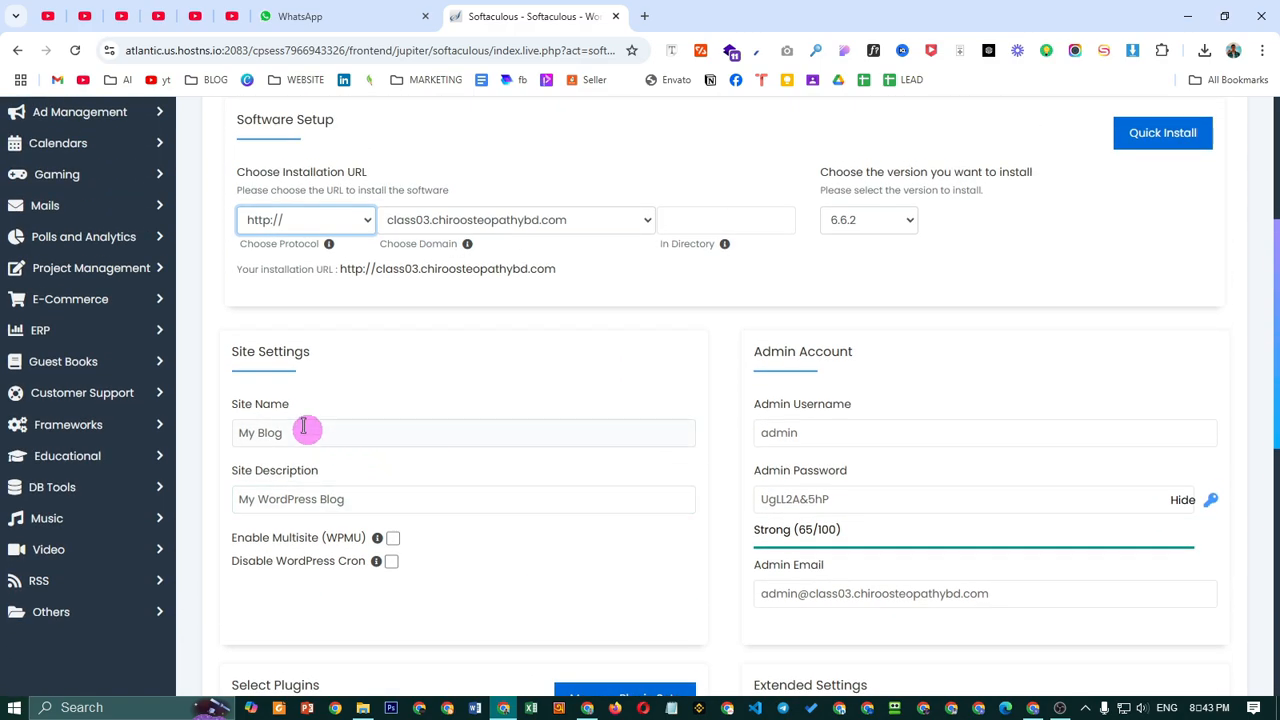
{"action": "left_click", "coordinate": [283, 433]}
{"action": "triple_click", "coordinate": [283, 435]}
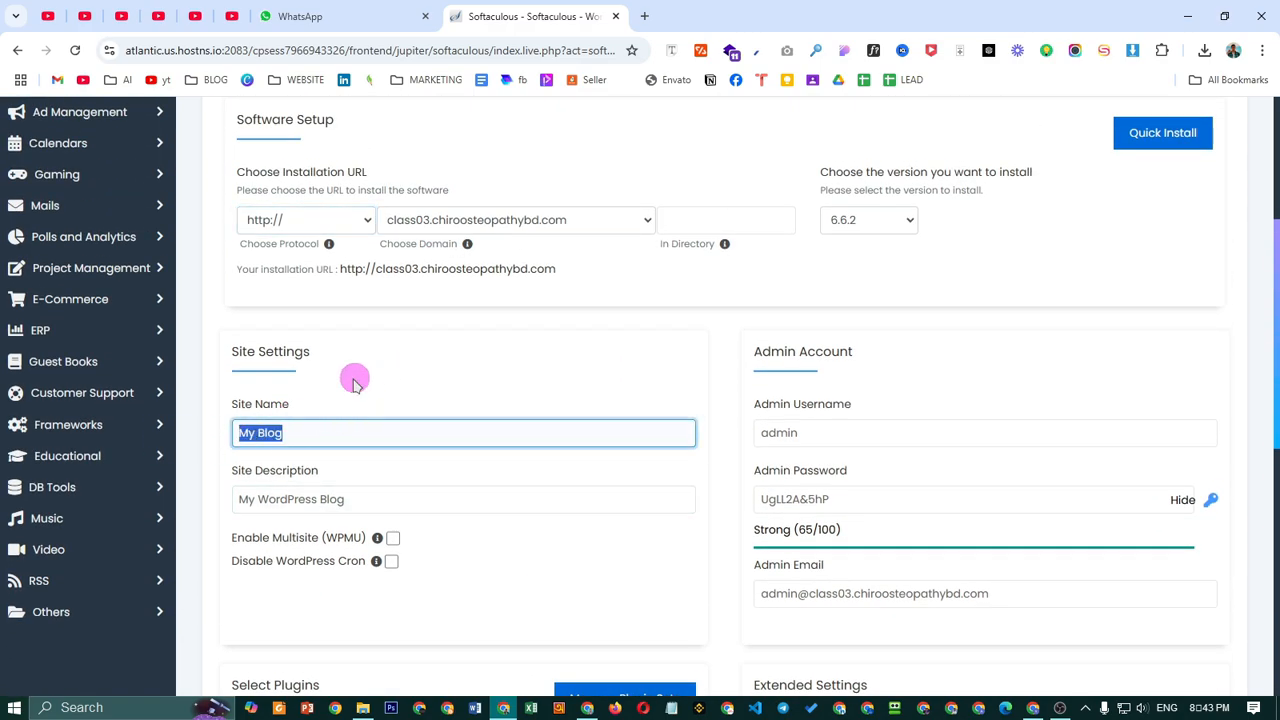
{"action": "type", "text": "por"}
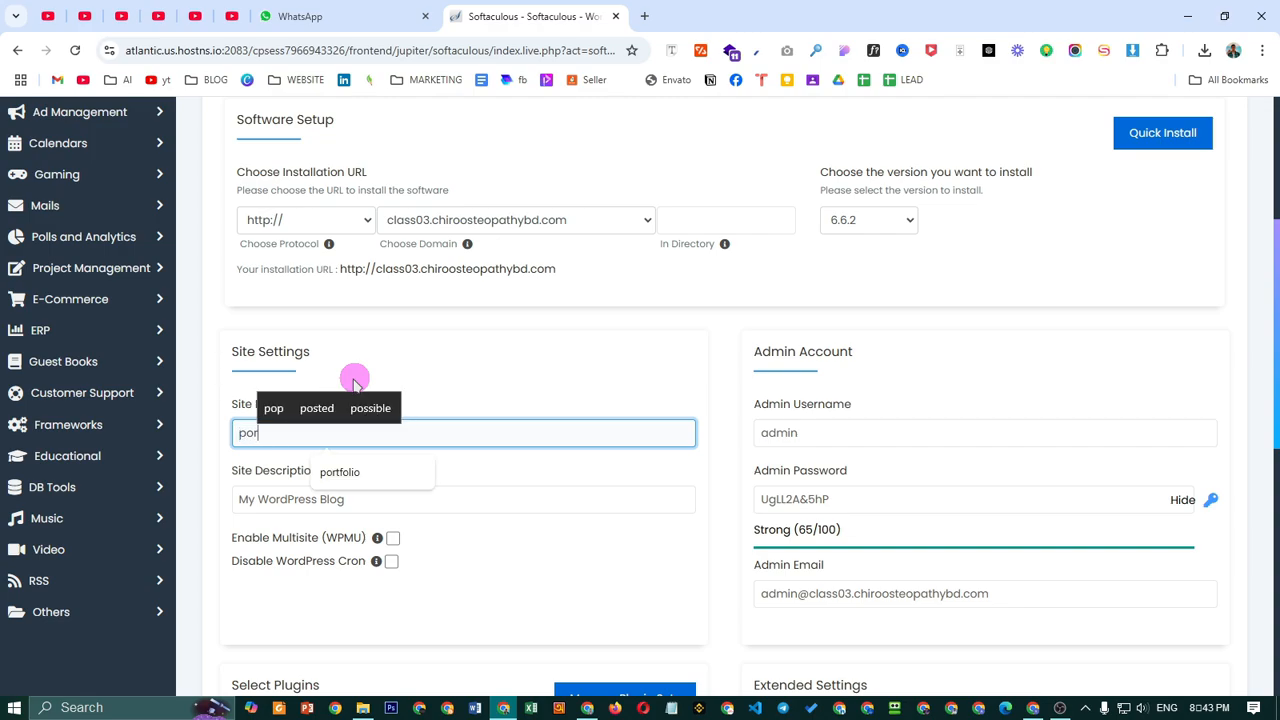
{"action": "type", "text": "tfolio design"}
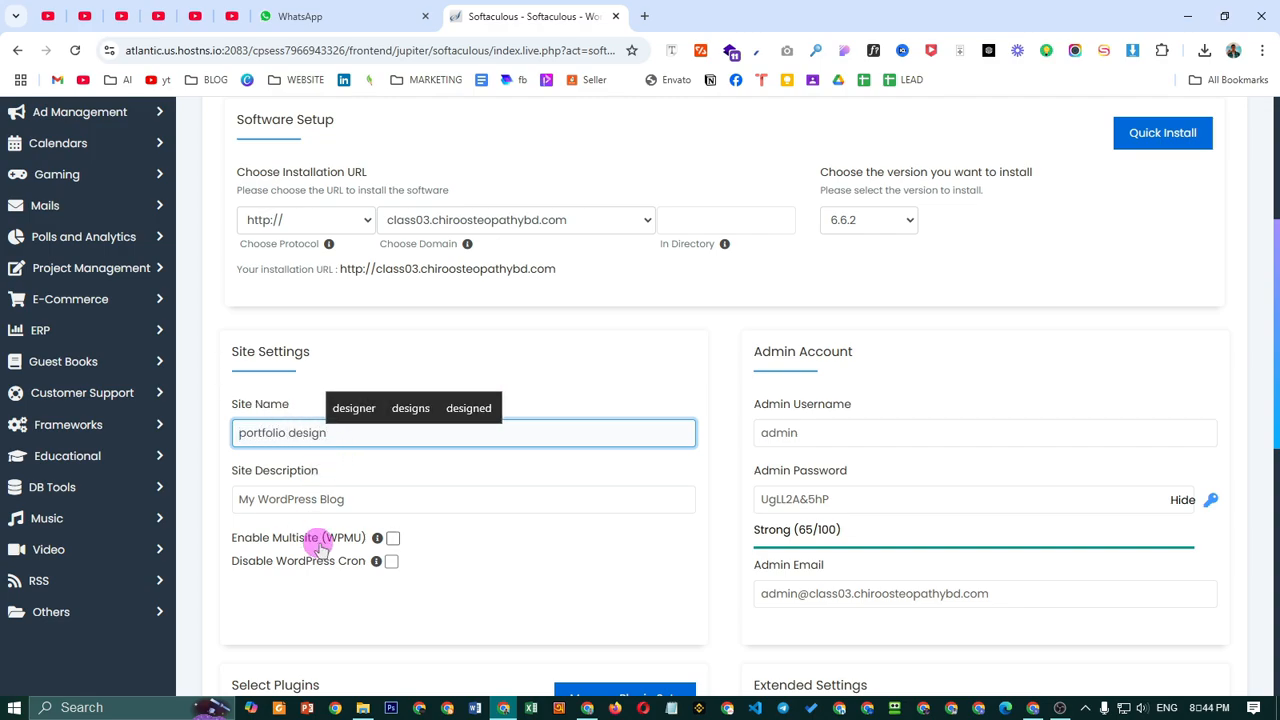
{"action": "triple_click", "coordinate": [349, 501]}
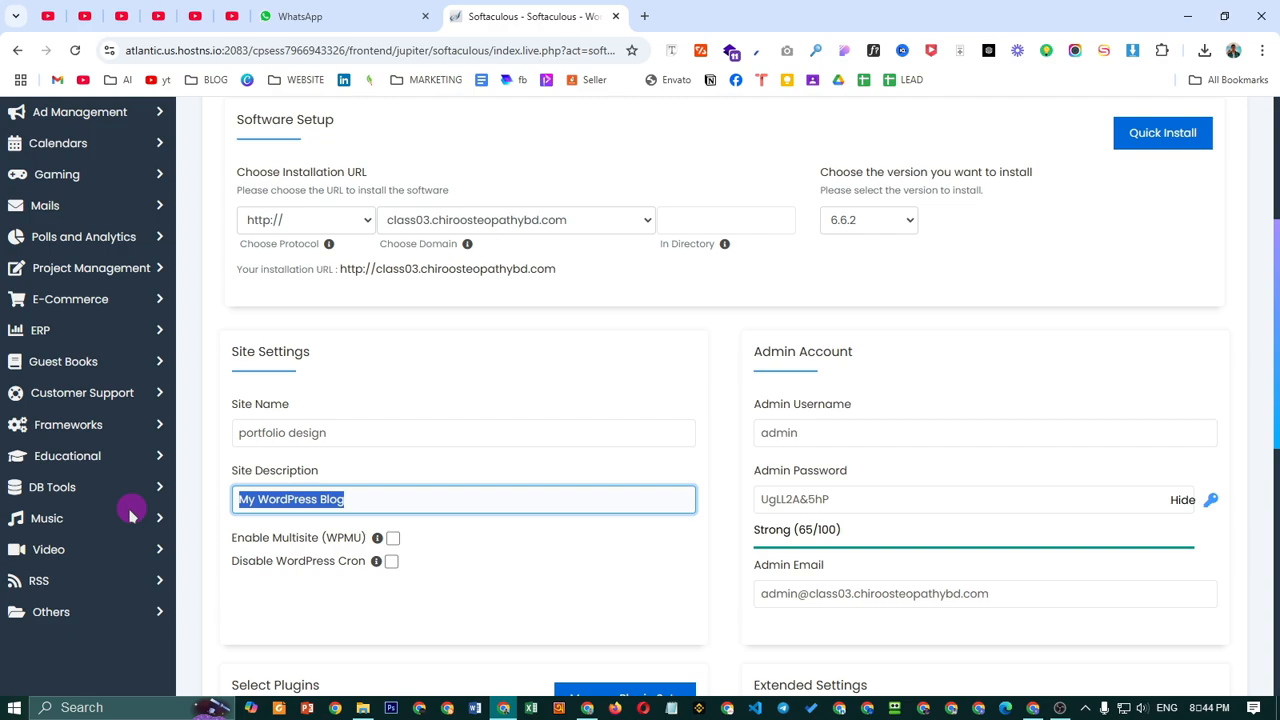
{"action": "type", "text": "My Land"}
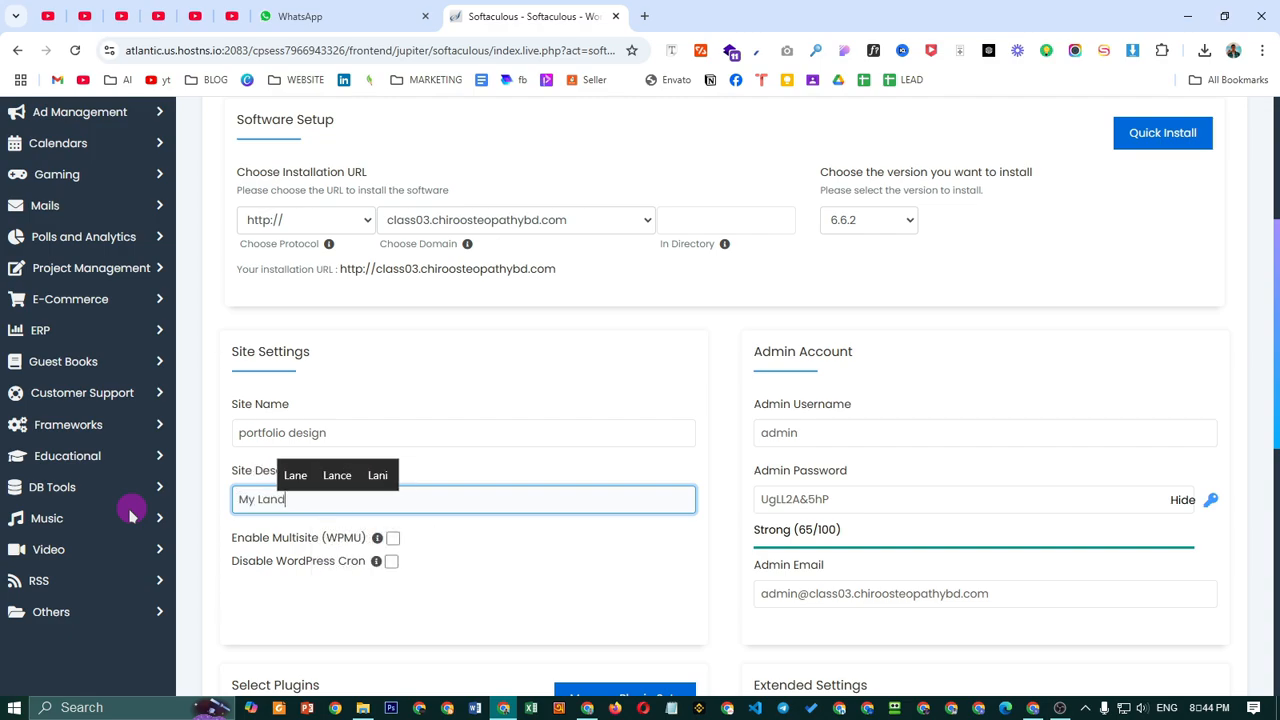
{"action": "type", "text": "ing Page"}
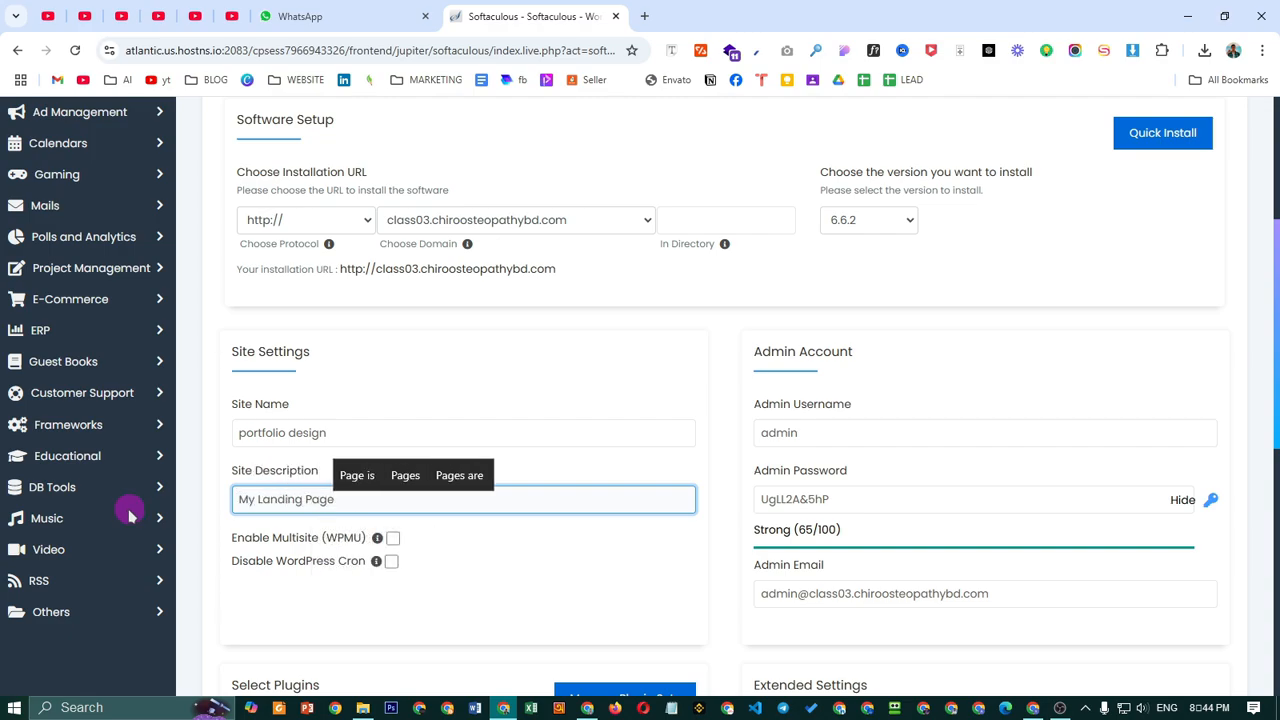
Hide the admin password and replace the generated one with a custom admin password.
{"action": "left_click", "coordinate": [870, 430]}
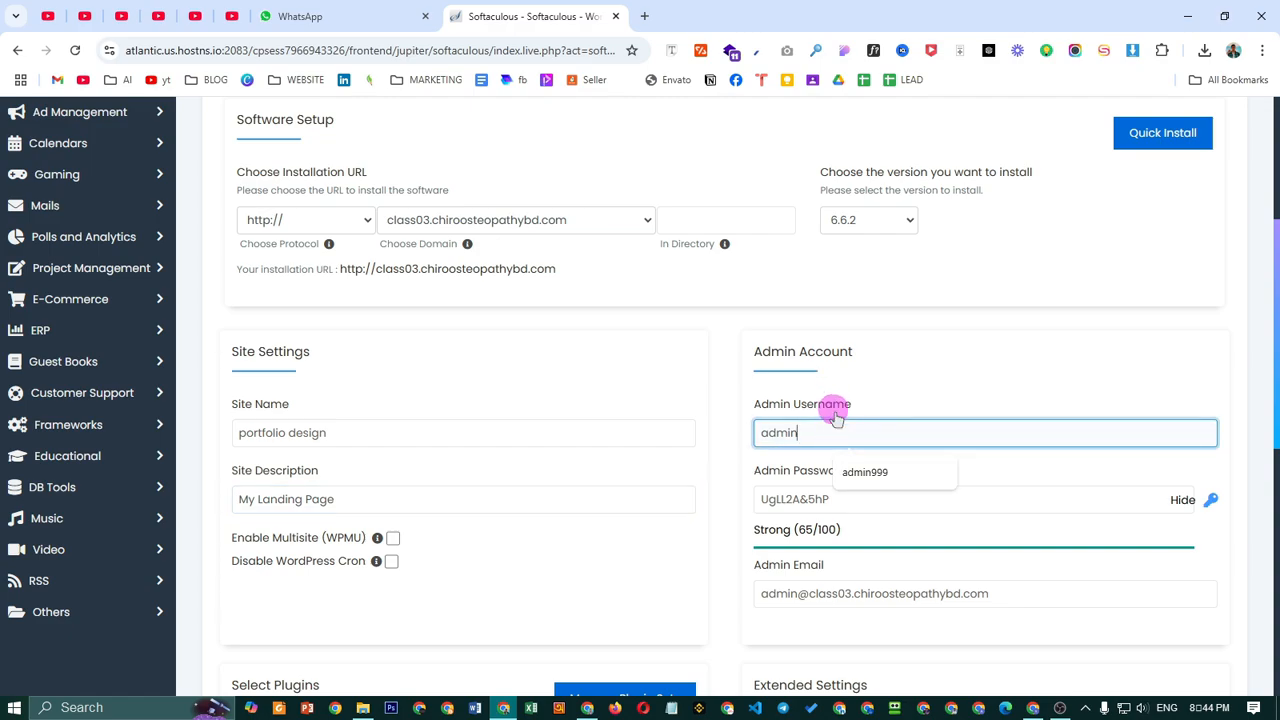
{"action": "left_click", "coordinate": [1182, 500]}
{"action": "double_click", "coordinate": [848, 499]}
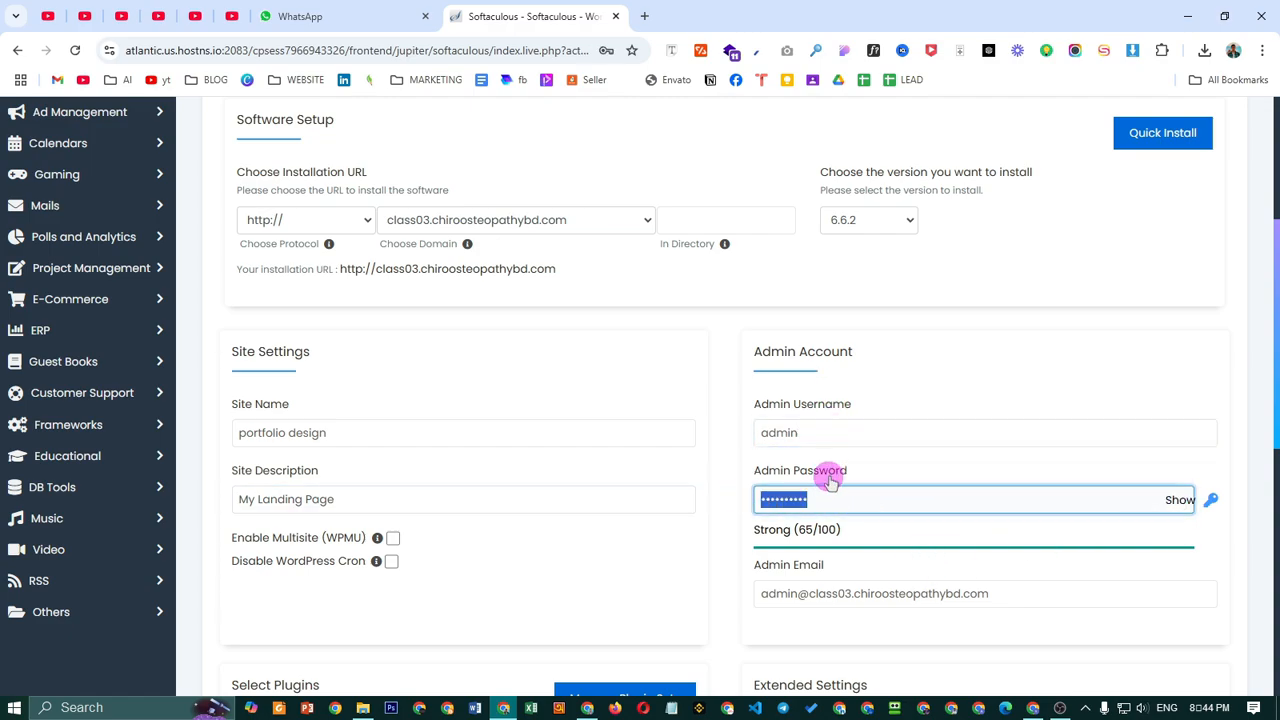
{"action": "key", "text": "BackSpace"}
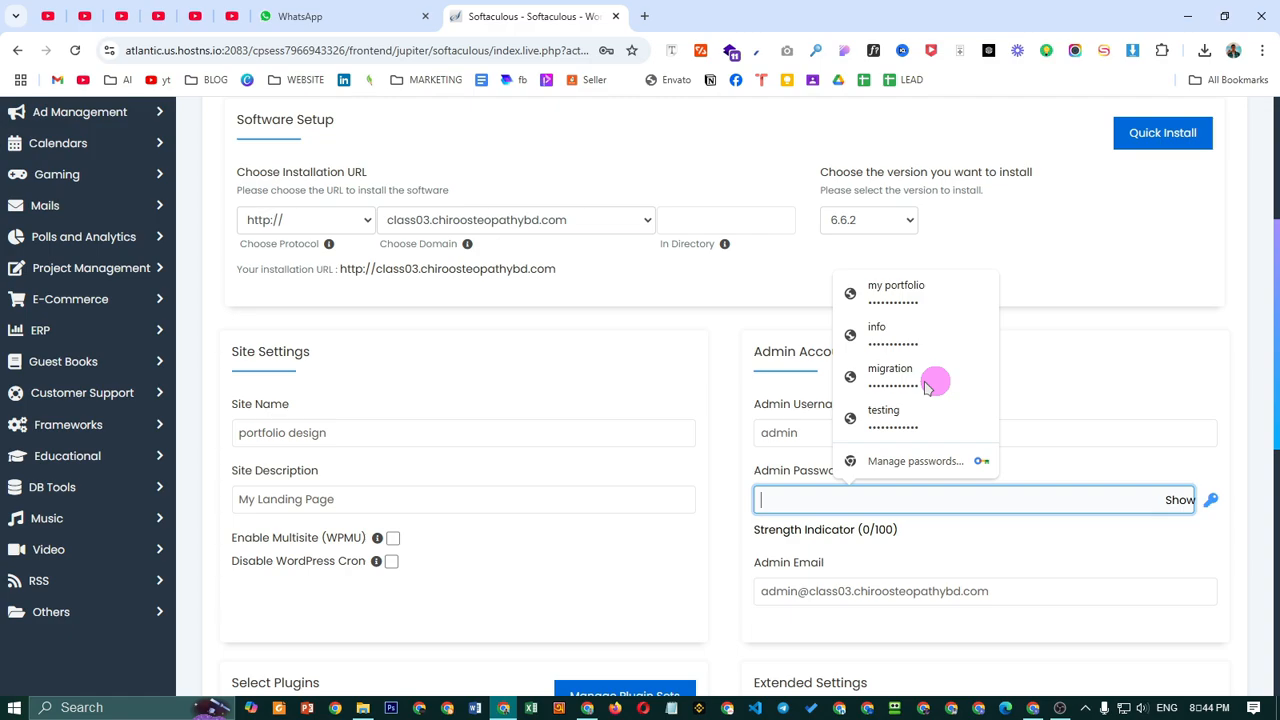
{"action": "type", "text": "•"}
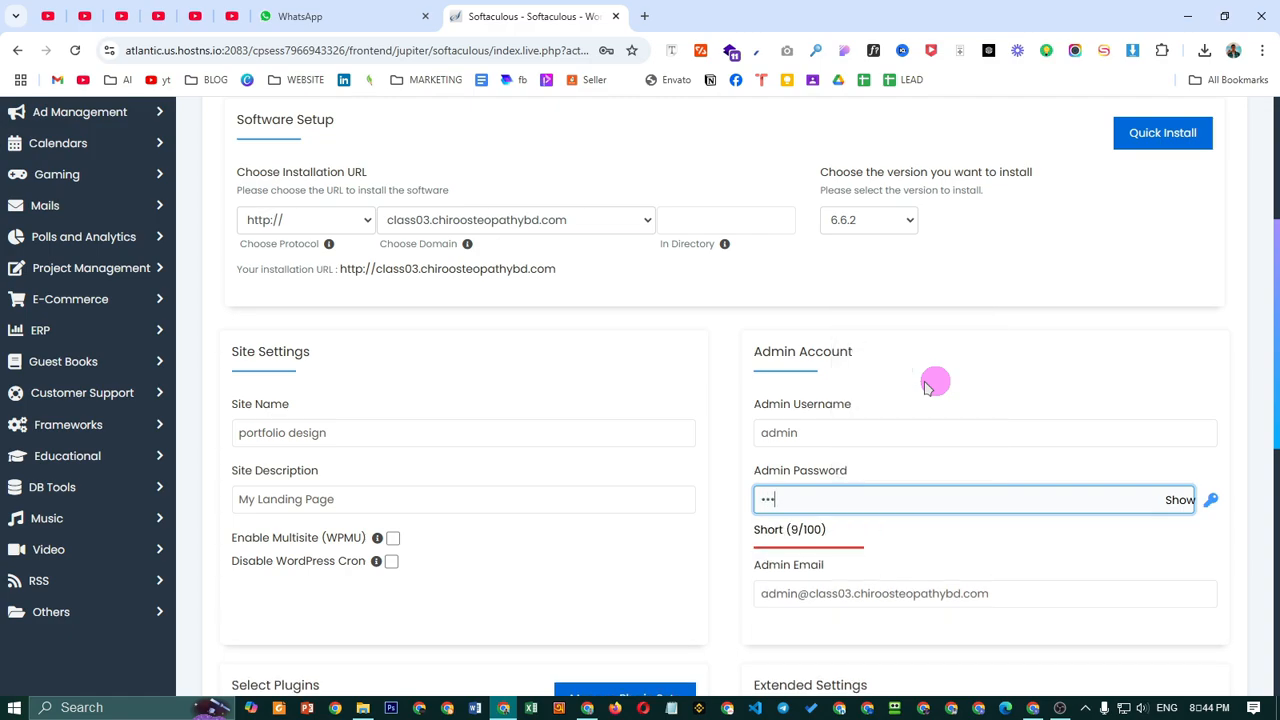
{"action": "type", "text": "••••••••"}
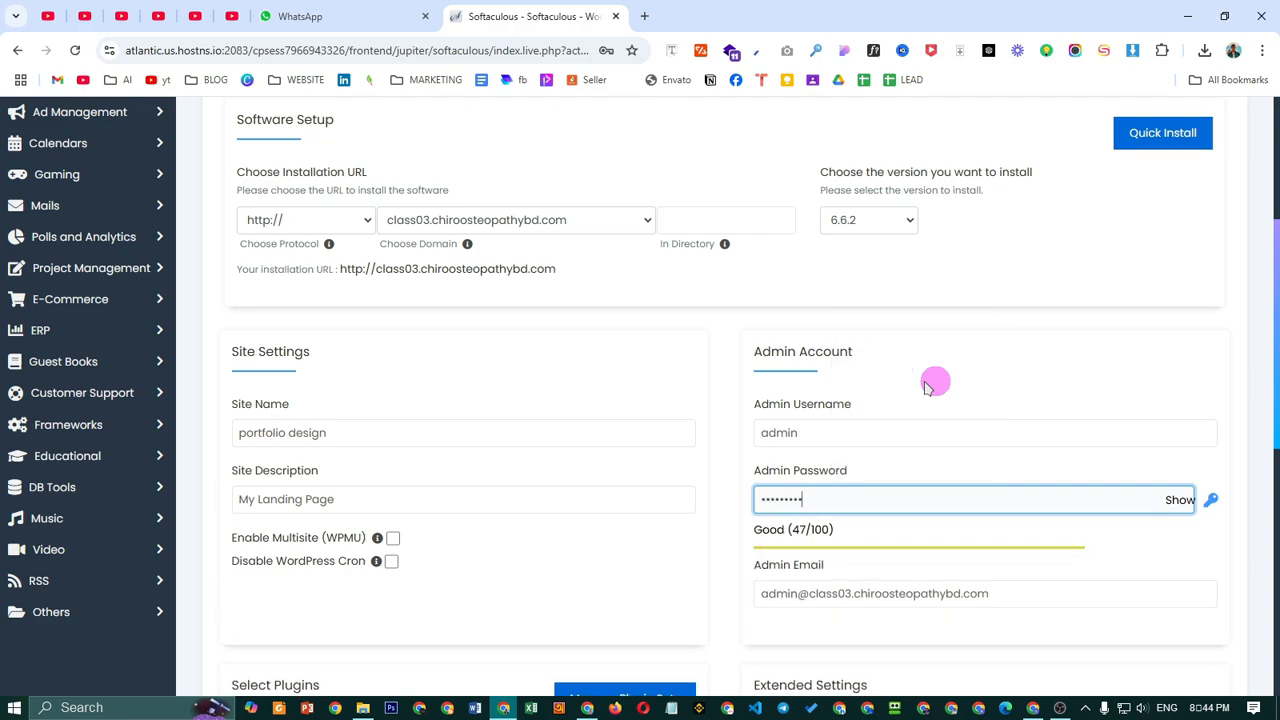
{"action": "type", "text": "••"}
Replace the default admin email with the site owner's own email address.
{"action": "scroll", "coordinate": [926, 387], "scroll_direction": "down", "scroll_amount": 2}
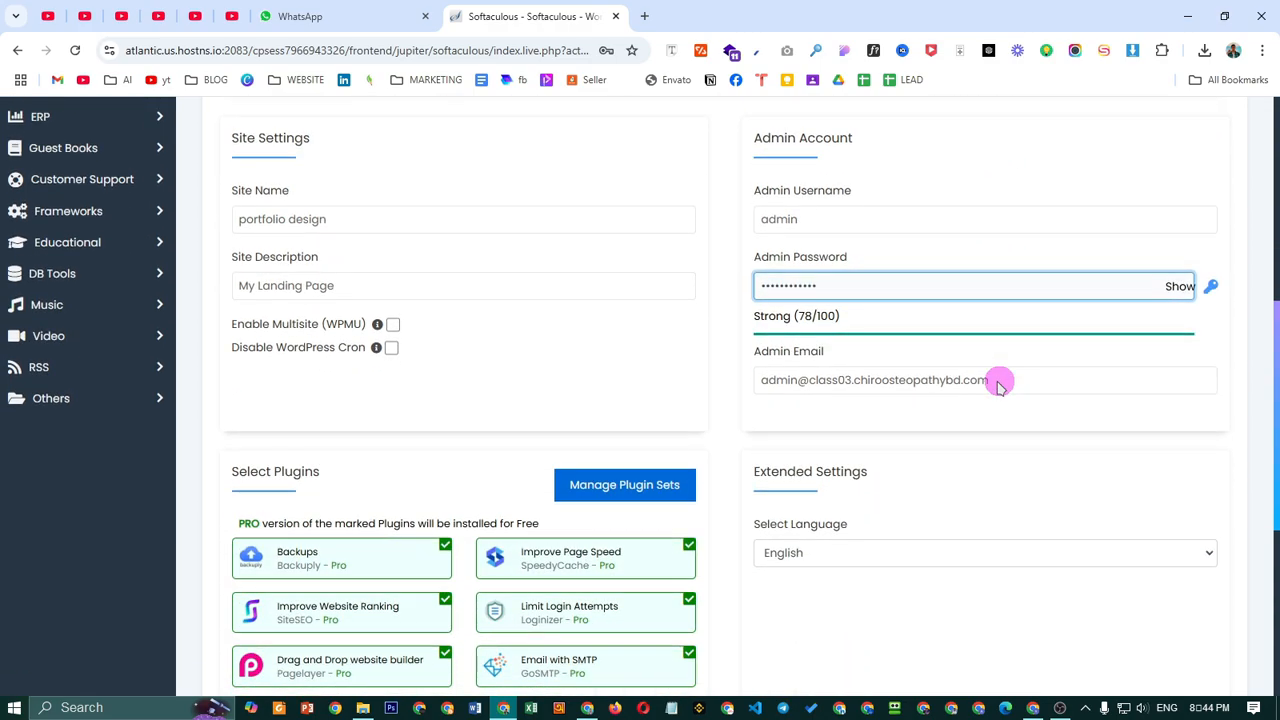
{"action": "left_click", "coordinate": [995, 381]}
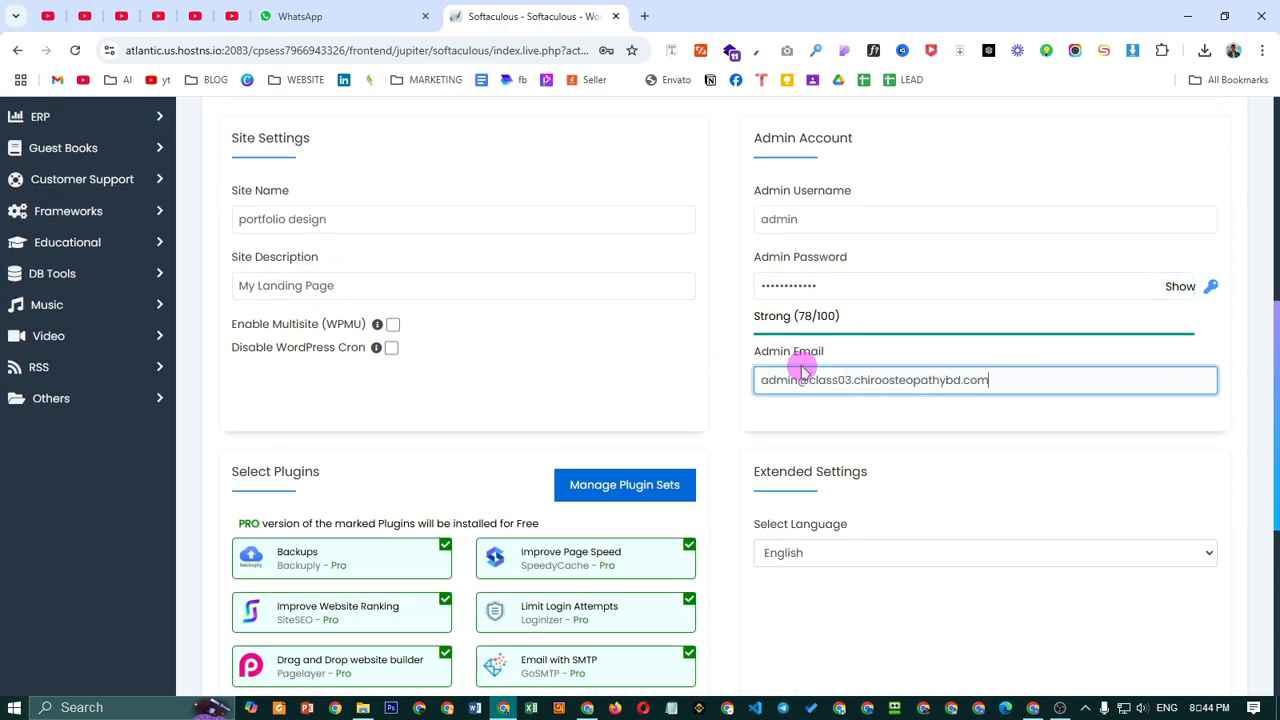
{"action": "left_click_drag", "start_coordinate": [1009, 380], "coordinate": [626, 377]}
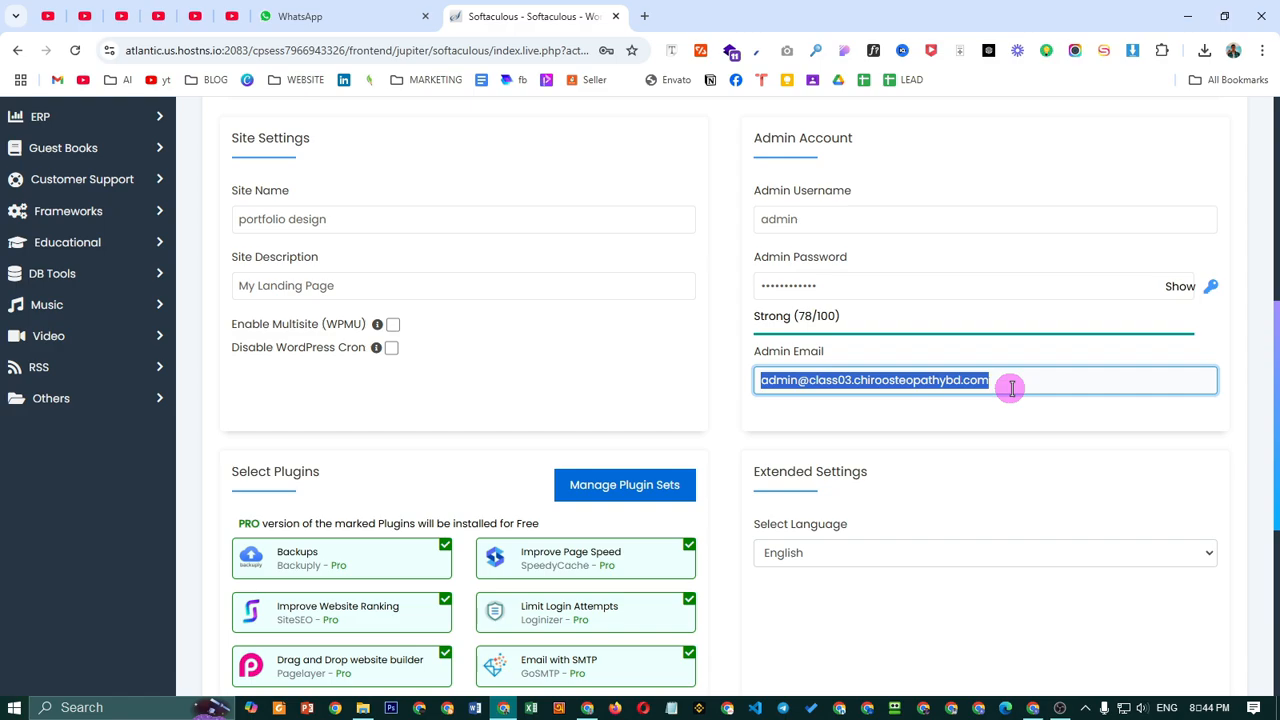
{"action": "type", "text": "munta"}
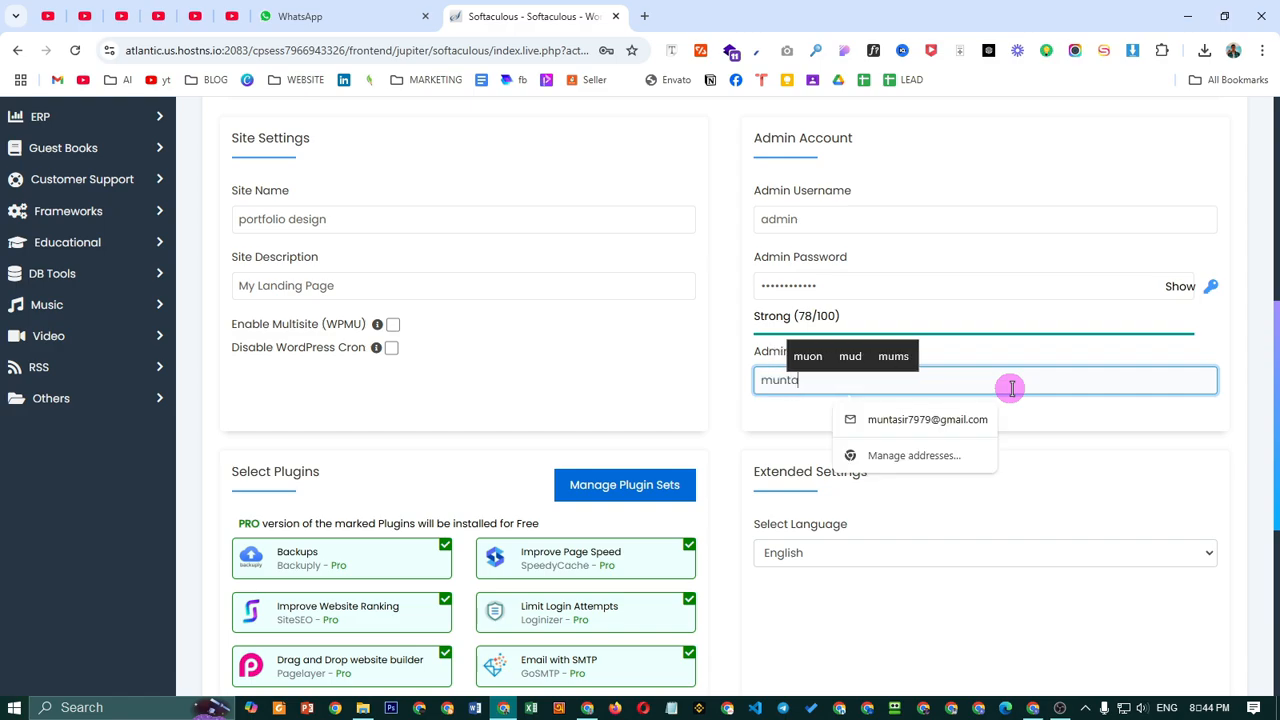
{"action": "left_click", "coordinate": [927, 419]}
Start the WordPress installation and save the admin password in the browser's password manager.
{"action": "scroll", "coordinate": [980, 354], "scroll_direction": "down", "scroll_amount": 3}
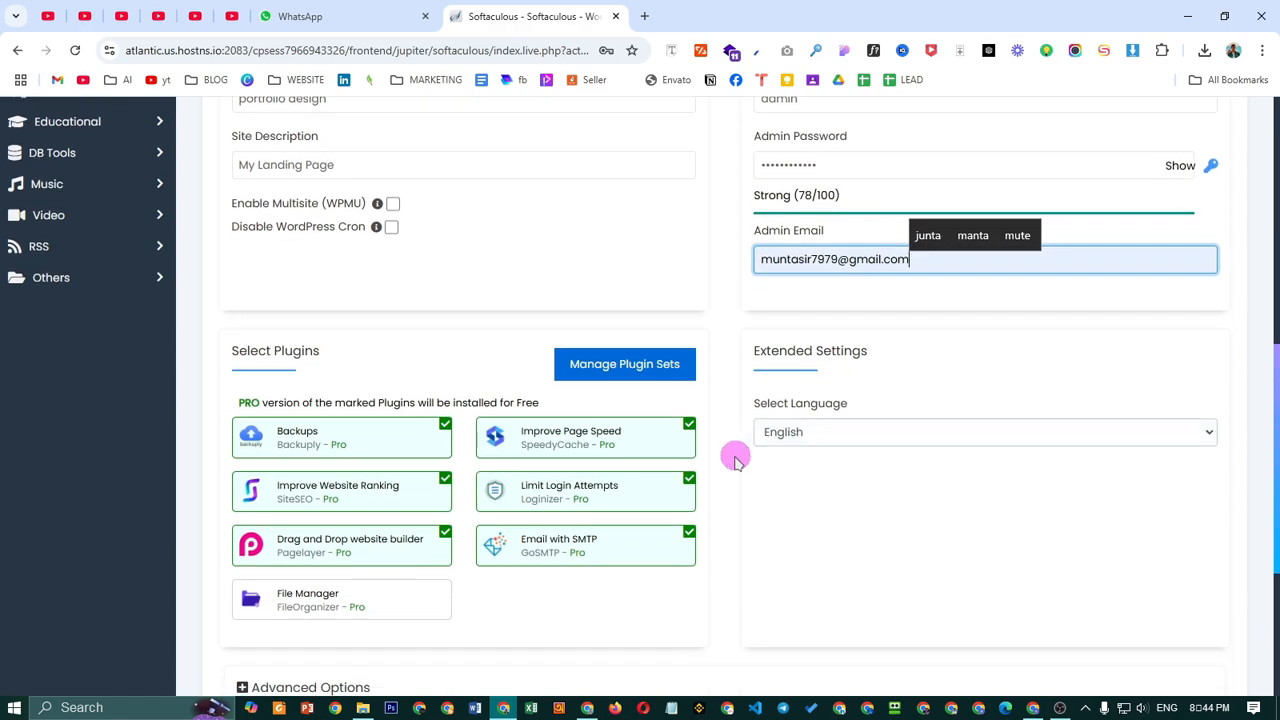
{"action": "scroll", "coordinate": [566, 420], "scroll_direction": "up", "scroll_amount": 2}
{"action": "scroll", "coordinate": [631, 451], "scroll_direction": "down", "scroll_amount": 3}
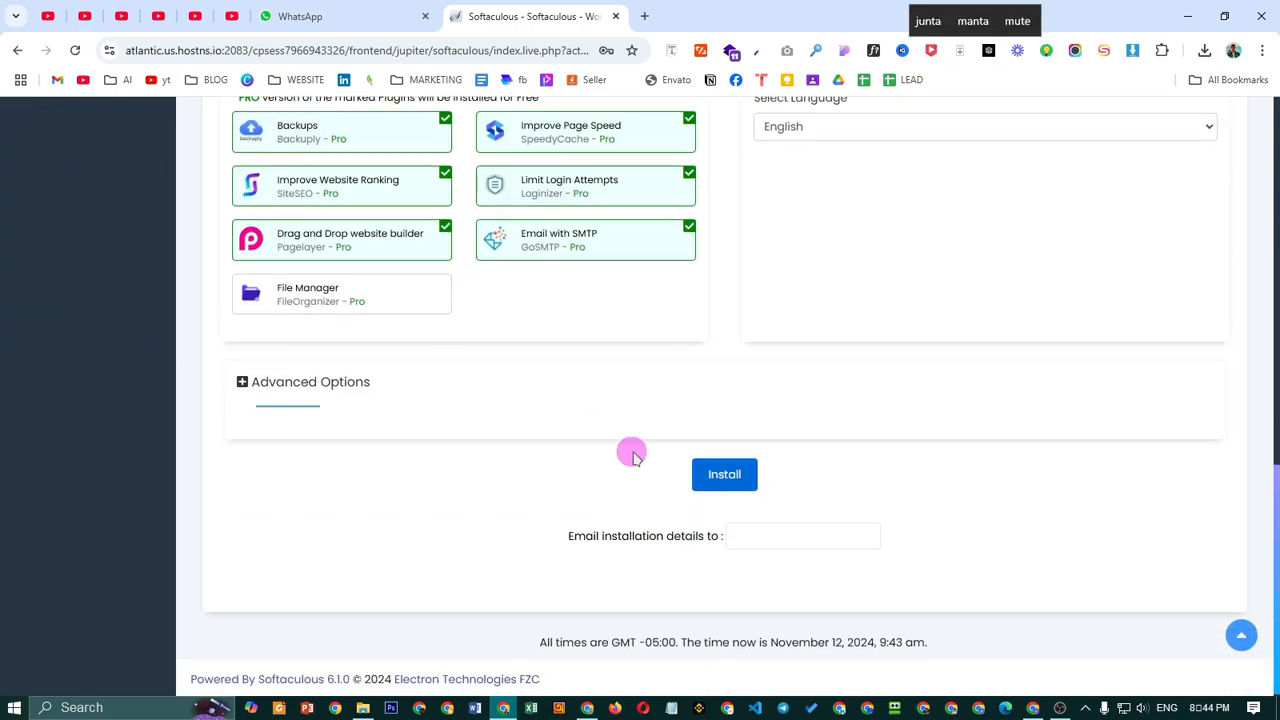
{"action": "left_click", "coordinate": [728, 482]}
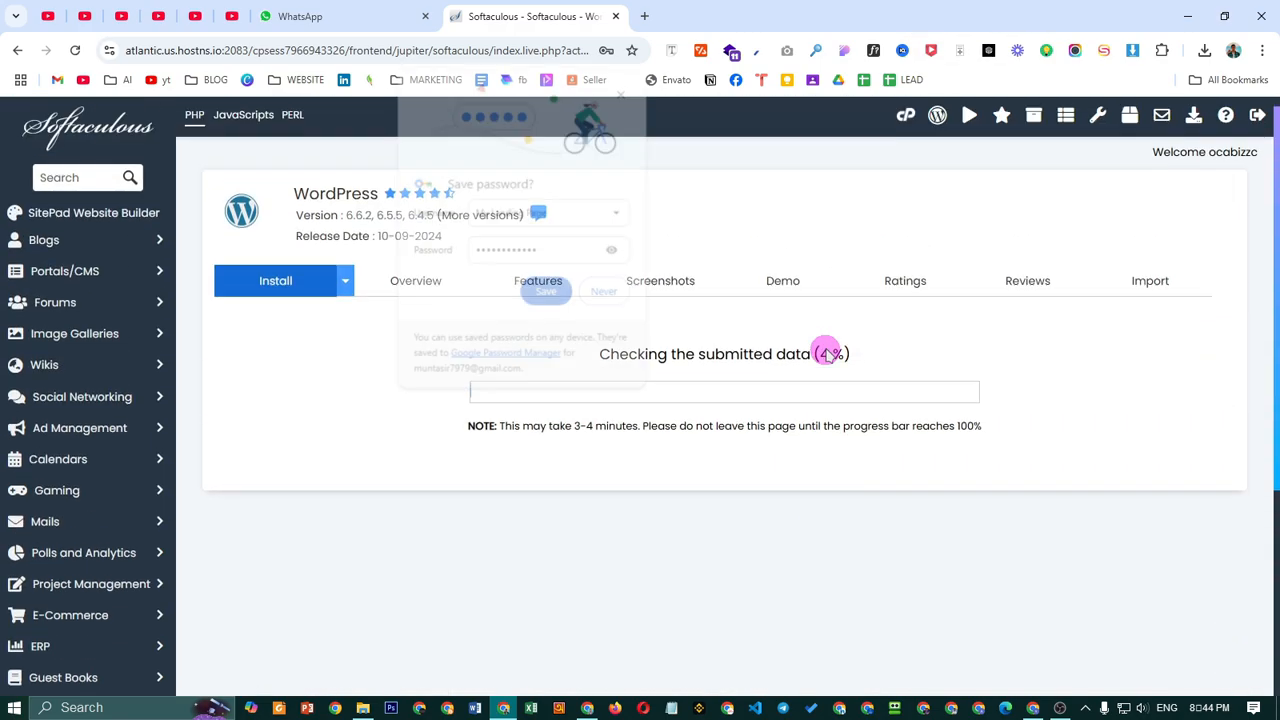
{"action": "left_click", "coordinate": [546, 292]}
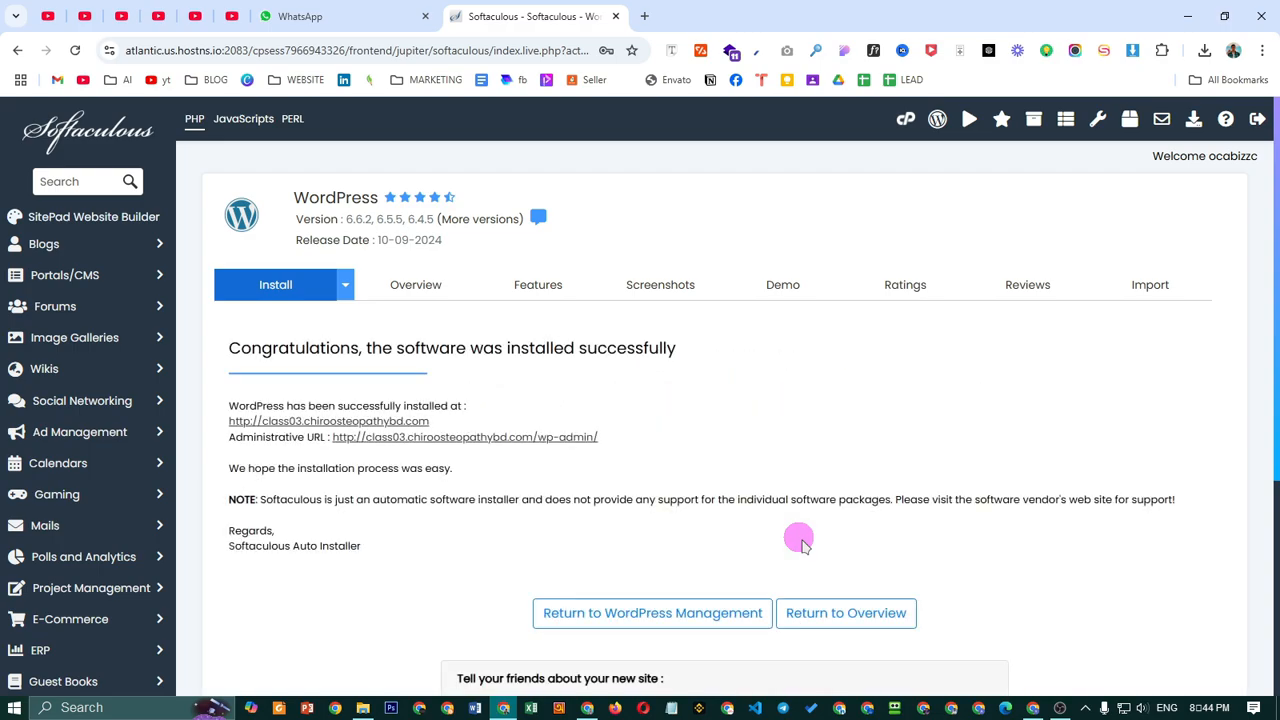
Open the installation's Administrative URL in a new tab and continue past the insecure-site warning.
{"action": "scroll", "coordinate": [729, 554], "scroll_direction": "down", "scroll_amount": 3}
{"action": "scroll", "coordinate": [766, 566], "scroll_direction": "up", "scroll_amount": 3}
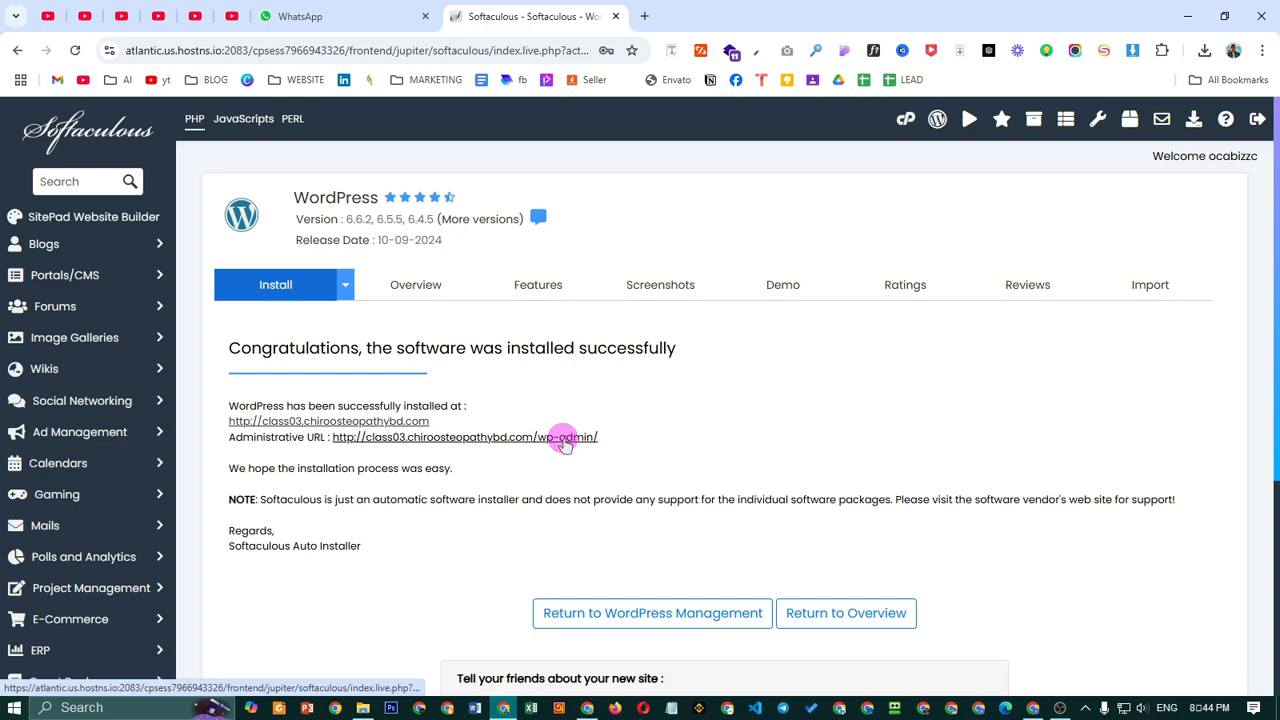
{"action": "right_click", "coordinate": [484, 437]}
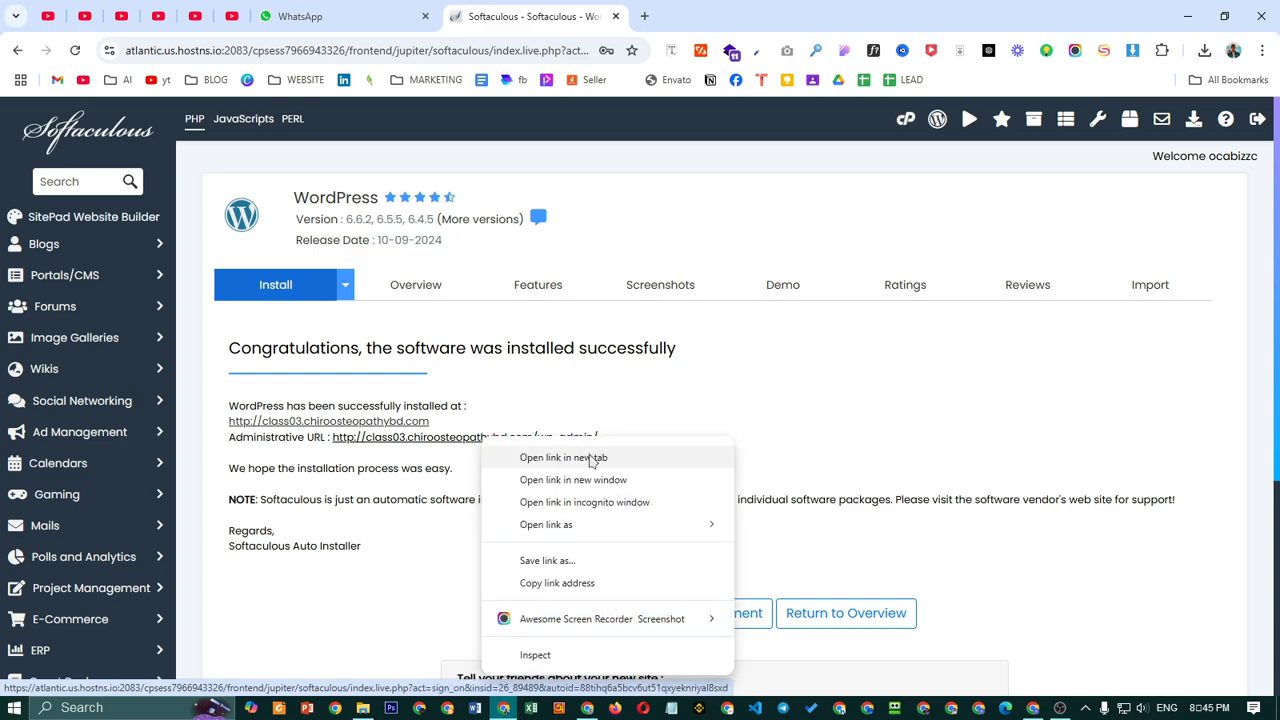
{"action": "left_click", "coordinate": [592, 459]}
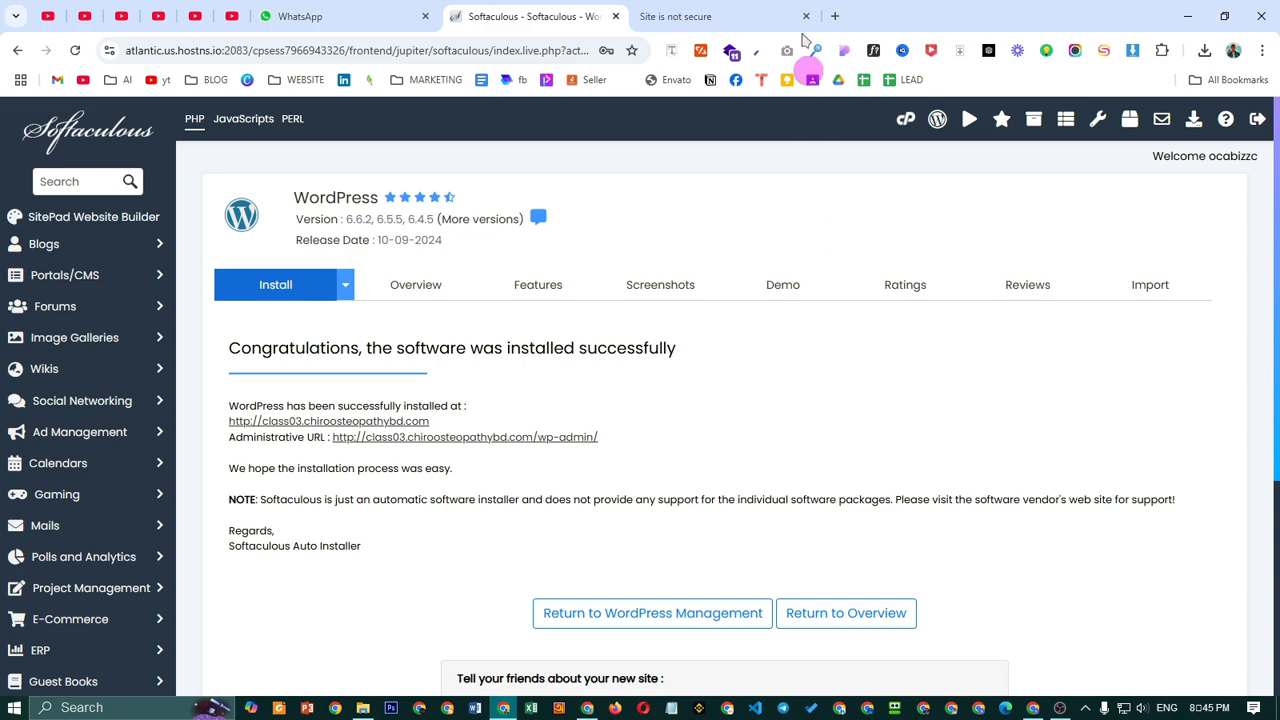
{"action": "left_click", "coordinate": [743, 16]}
{"action": "left_click", "coordinate": [436, 504]}
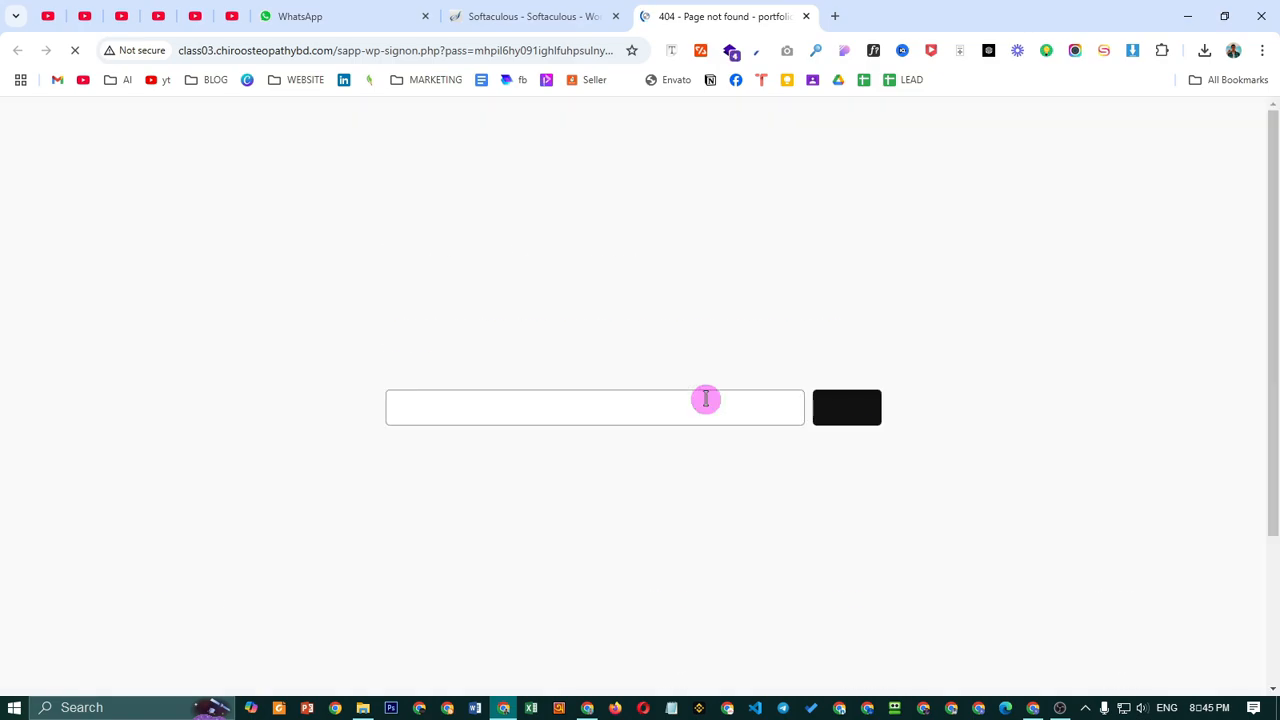
{"action": "left_click", "coordinate": [594, 16]}
{"action": "left_click", "coordinate": [676, 12]}
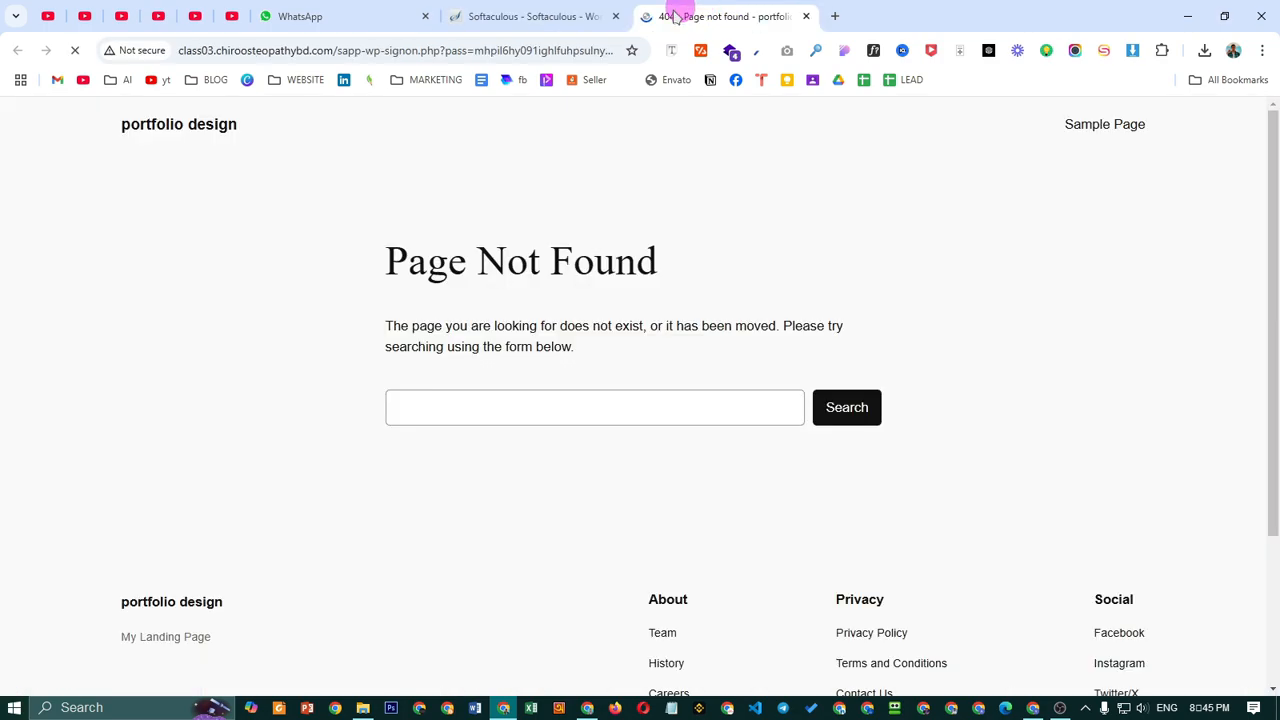
Open the Administrative URL again in a new tab, close the "Page not found" tab and switch to the new one.
{"action": "left_click", "coordinate": [565, 20]}
{"action": "right_click", "coordinate": [535, 437]}
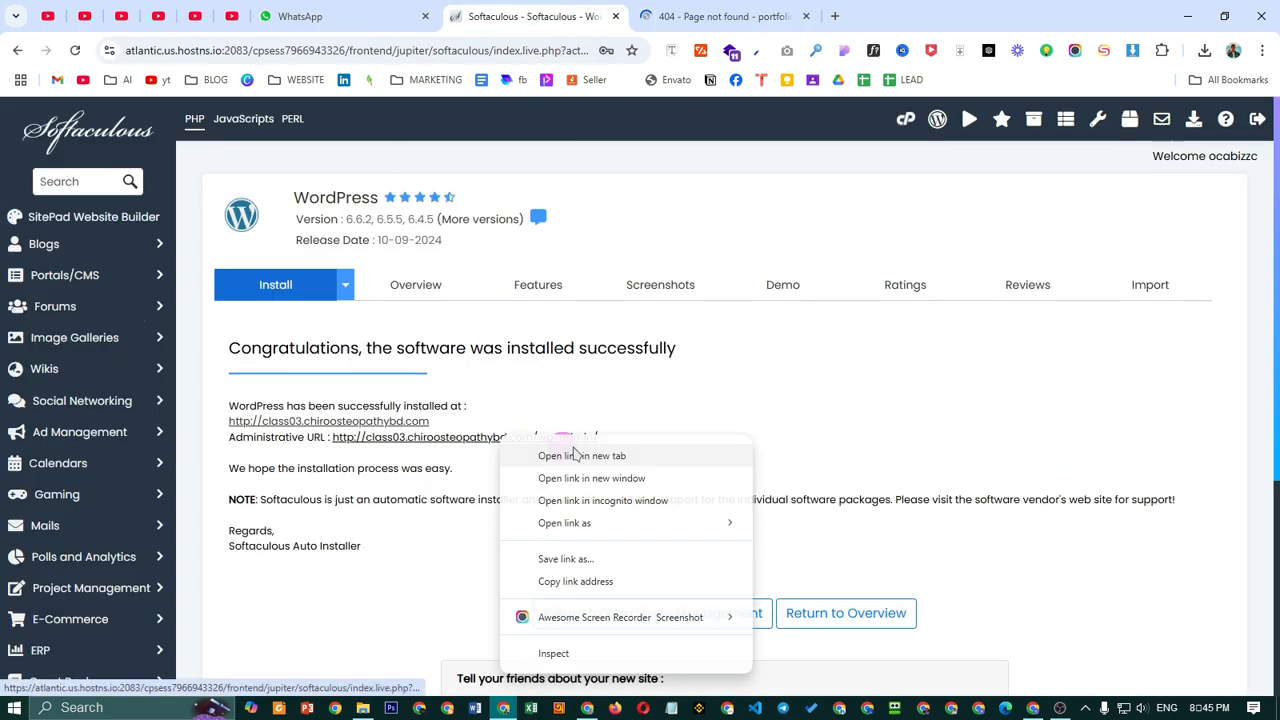
{"action": "left_click", "coordinate": [583, 451]}
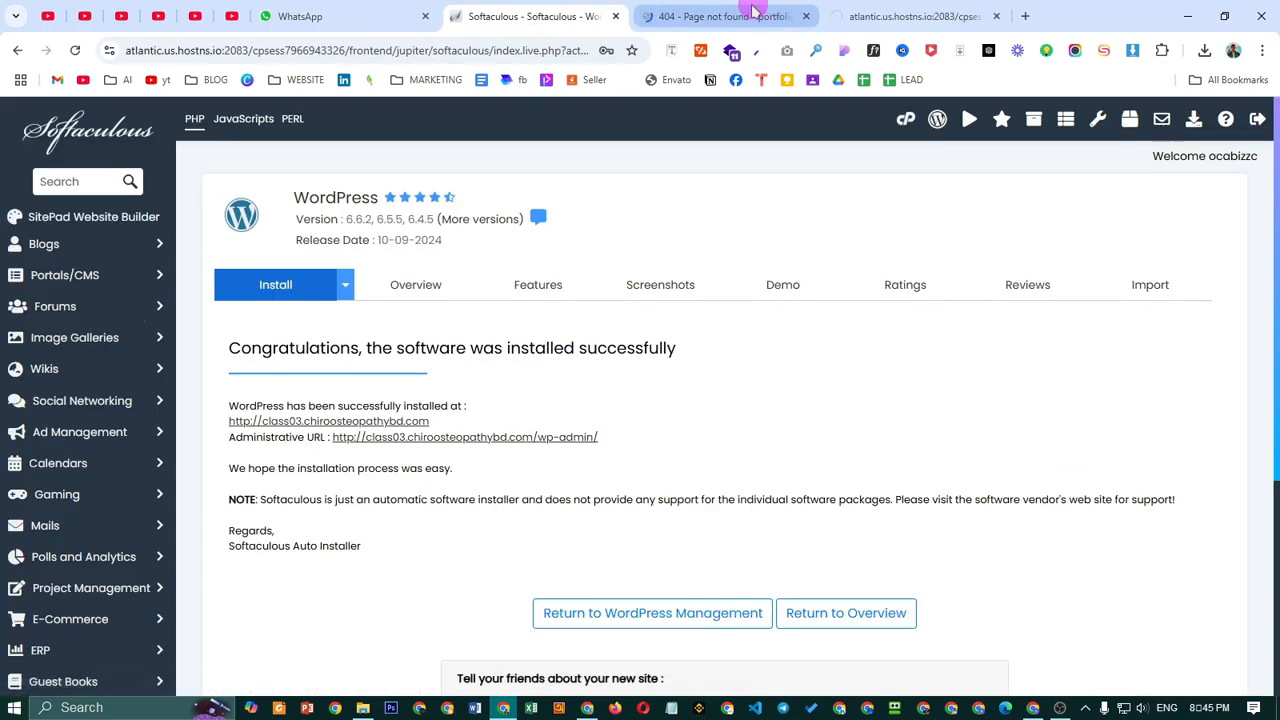
{"action": "left_click", "coordinate": [808, 17]}
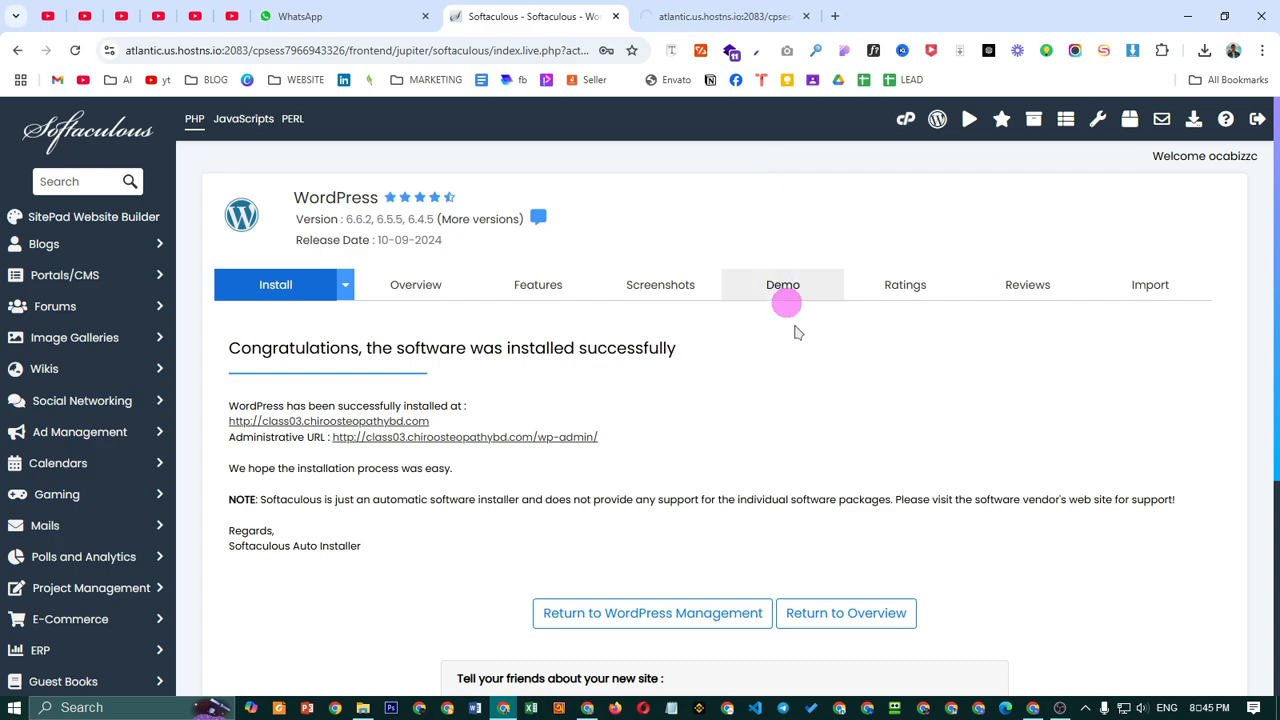
{"action": "left_click", "coordinate": [732, 20]}
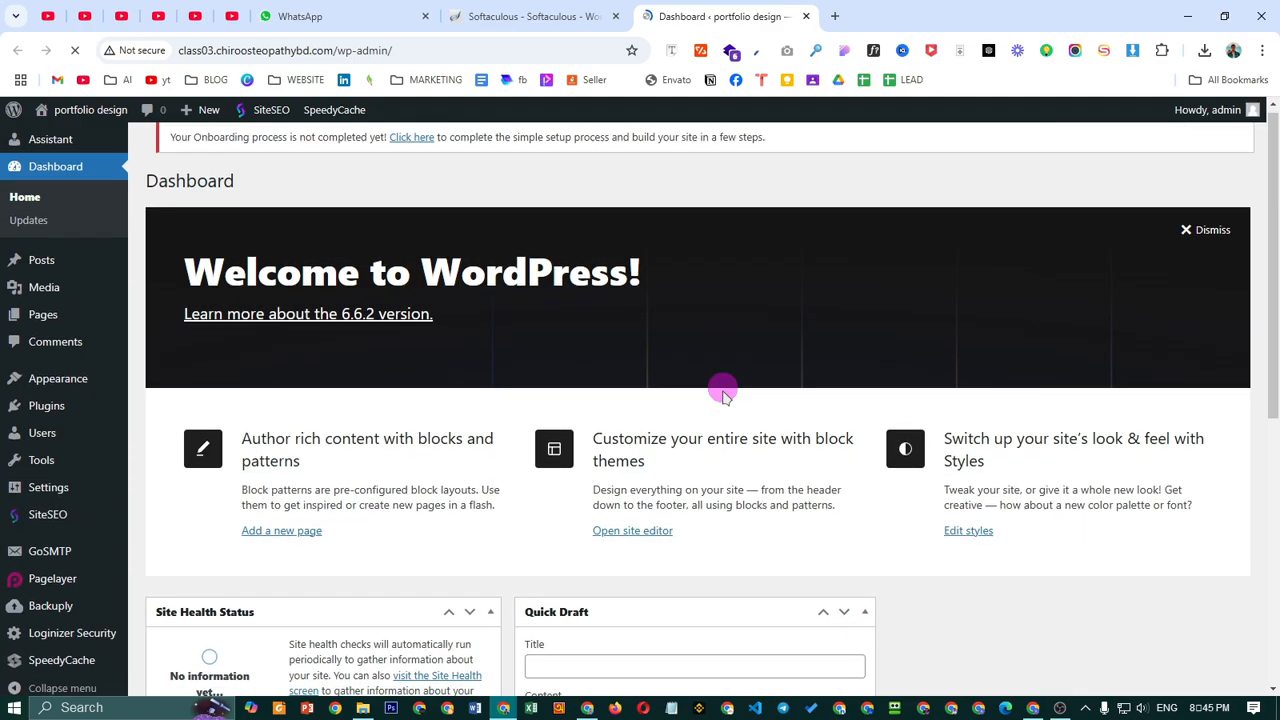
Look over the new site's WordPress dashboard, including its welcome panel, Site Health, At a Glance and Activity sections.
{"action": "scroll", "coordinate": [723, 389], "scroll_direction": "down", "scroll_amount": 5}
{"action": "scroll", "coordinate": [509, 606], "scroll_direction": "up", "scroll_amount": 5}
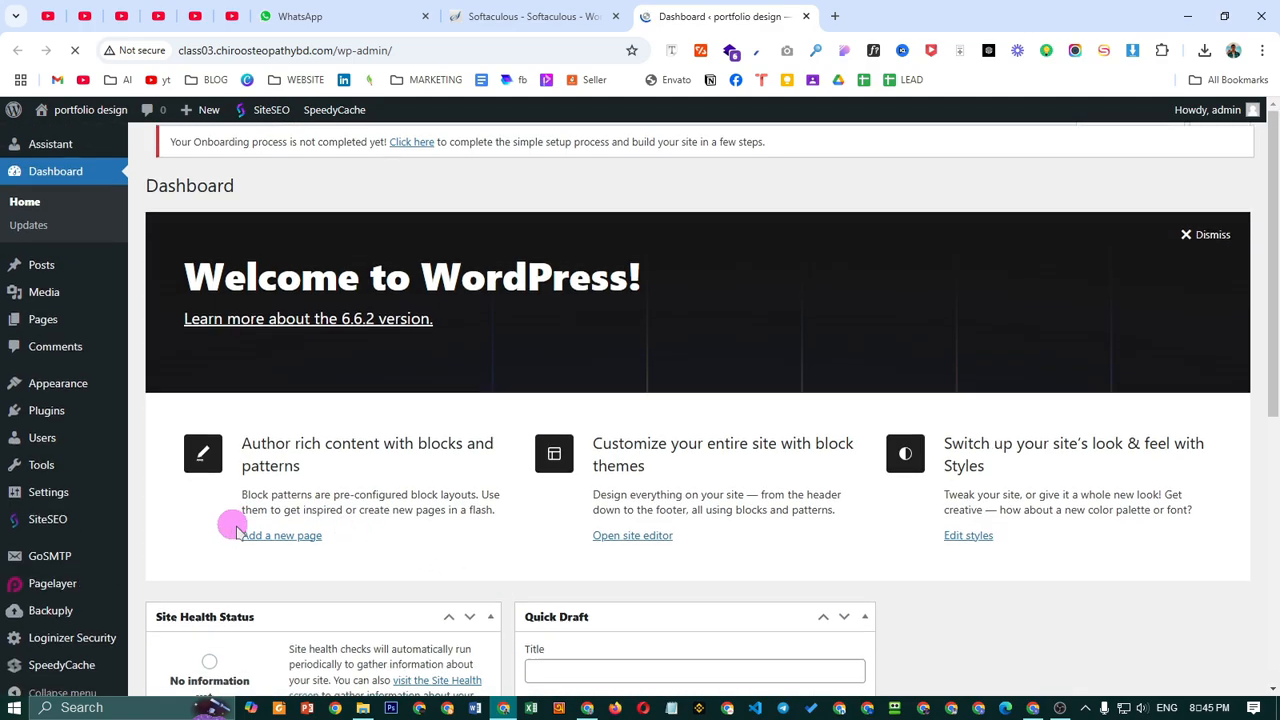
{"action": "scroll", "coordinate": [893, 565], "scroll_direction": "down", "scroll_amount": 5}
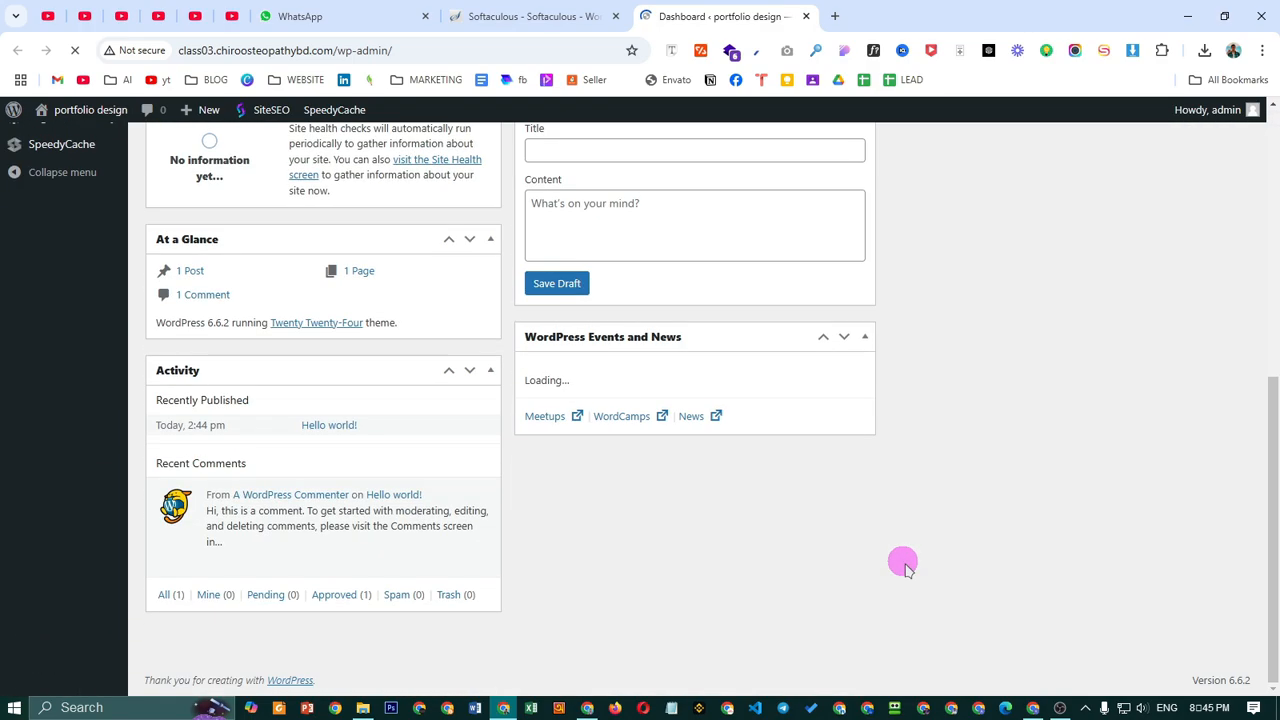
{"action": "scroll", "coordinate": [886, 554], "scroll_direction": "up", "scroll_amount": 5}
{"action": "scroll", "coordinate": [714, 400], "scroll_direction": "down", "scroll_amount": 1}
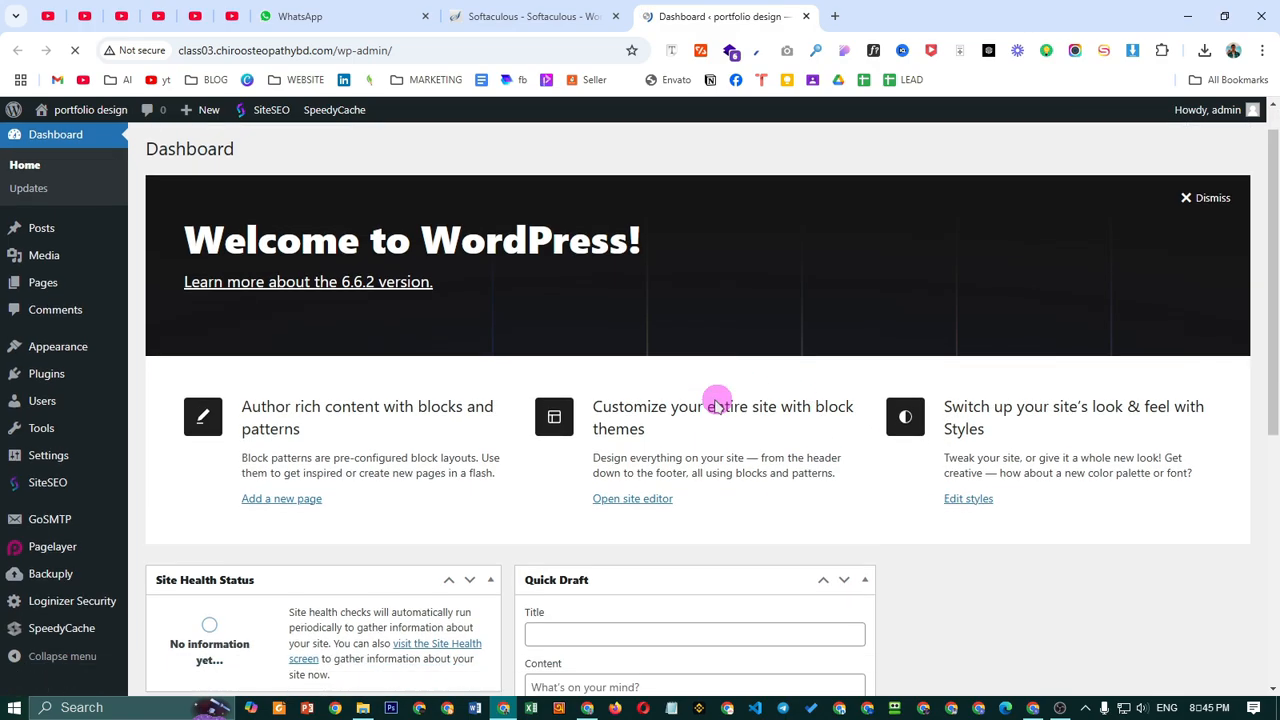
{"action": "scroll", "coordinate": [763, 503], "scroll_direction": "up", "scroll_amount": 1}
{"action": "scroll", "coordinate": [790, 415], "scroll_direction": "down", "scroll_amount": 4}
{"action": "scroll", "coordinate": [790, 415], "scroll_direction": "up", "scroll_amount": 5}
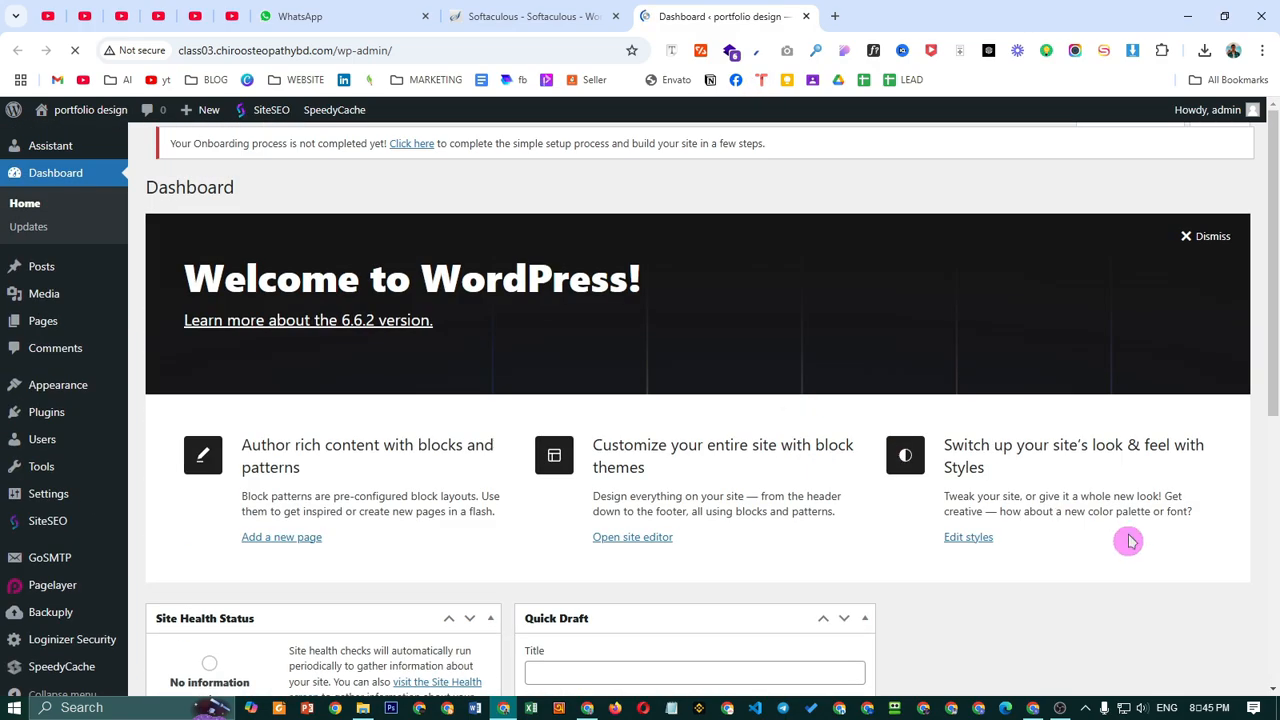